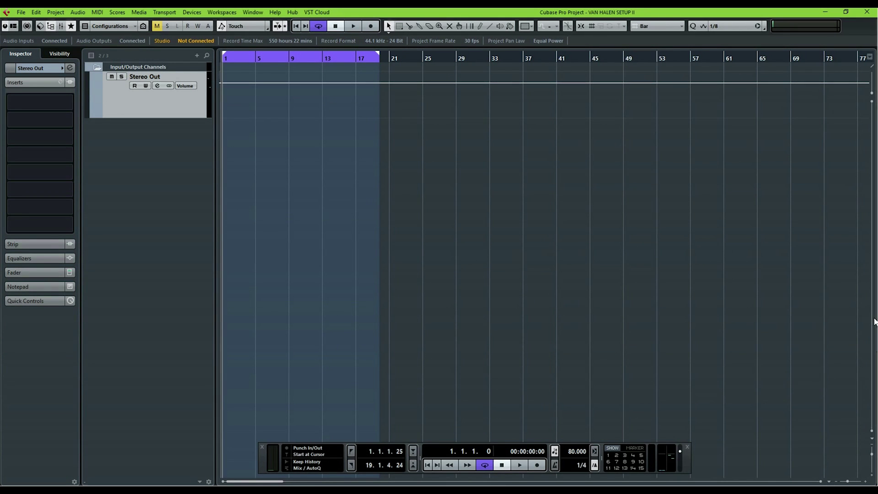
Add one stereo audio track named DESTRUCTOR, routed to Stereo Out
{"action": "right_click", "coordinate": [162, 175]}
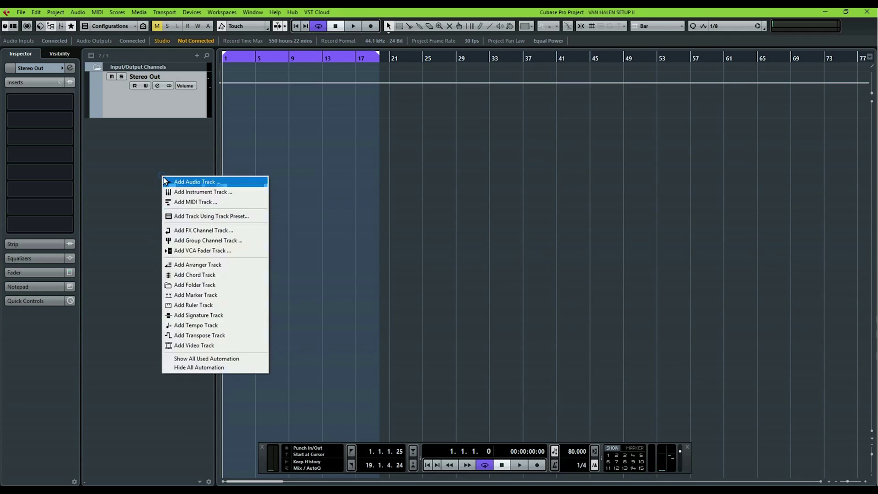
{"action": "left_click", "coordinate": [165, 182]}
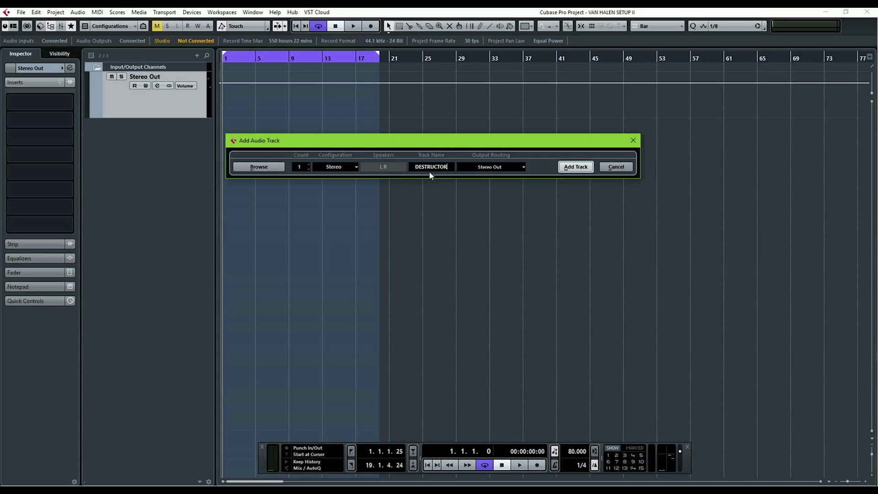
{"action": "left_click", "coordinate": [585, 167]}
Load Blue Cat's Destructor in the first insert slot of the DESTRUCTOR track
{"action": "left_click", "coordinate": [69, 129]}
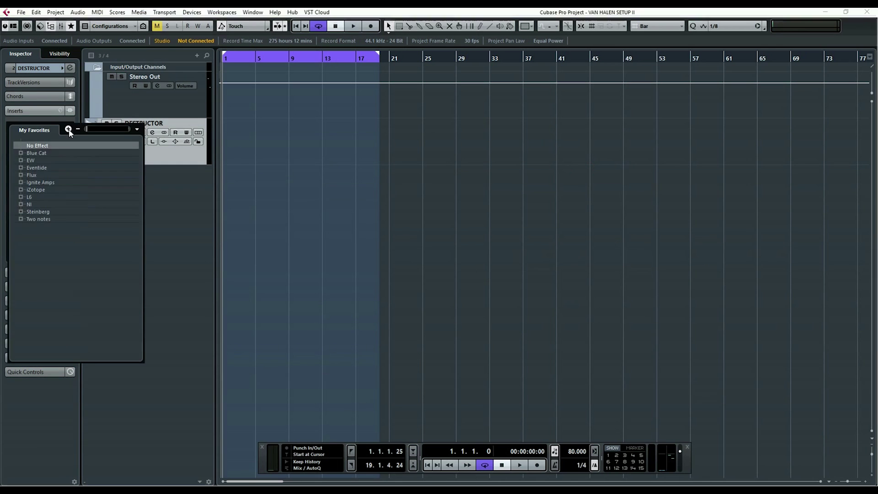
{"action": "left_click", "coordinate": [21, 154]}
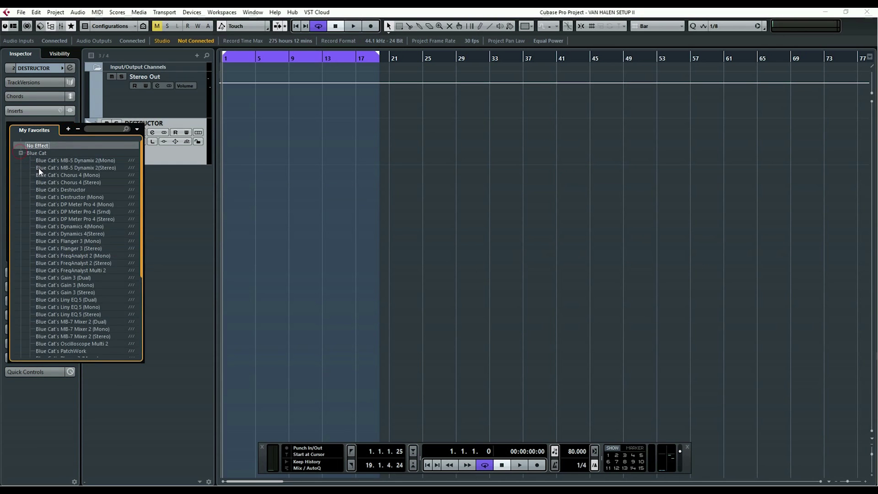
{"action": "left_click", "coordinate": [51, 190]}
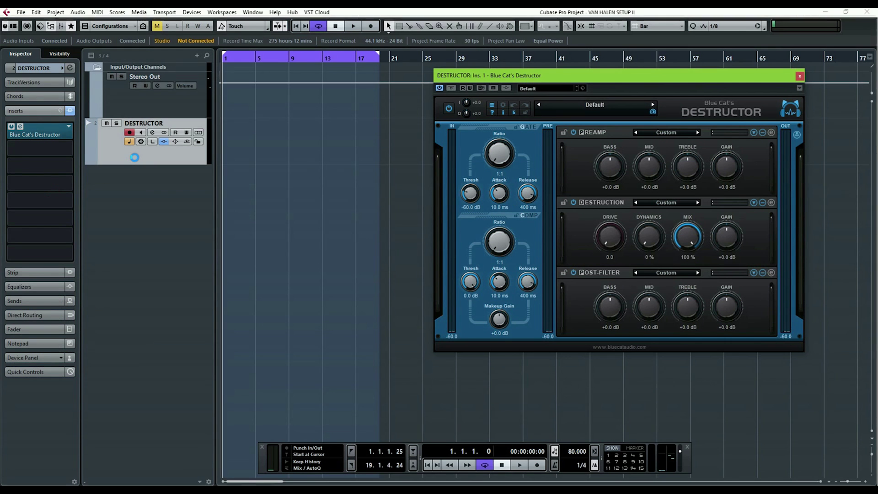
Add a second stereo audio track named SOURCE, routed to Stereo Out
{"action": "right_click", "coordinate": [136, 192]}
{"action": "left_click", "coordinate": [156, 197]}
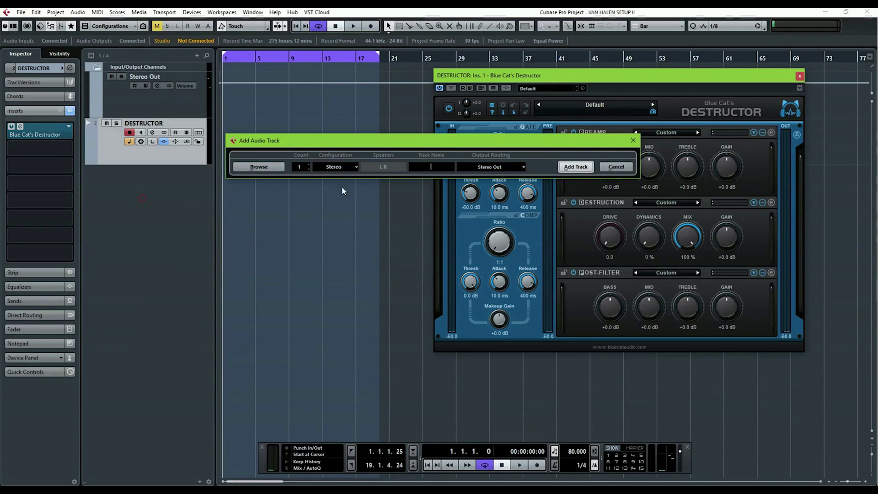
{"action": "type", "text": "SOURCE"}
{"action": "left_click", "coordinate": [578, 167]}
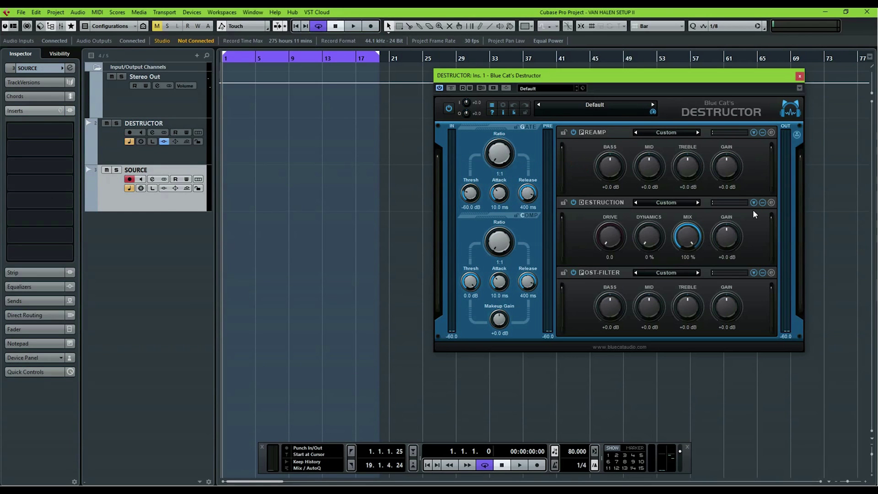
Place the You Really Got Me recording at the start of the SOURCE track and cut away everything after bar 10
{"action": "left_click_drag", "start_coordinate": [752, 210], "coordinate": [223, 176]}
{"action": "right_click", "coordinate": [298, 183]}
{"action": "left_click", "coordinate": [318, 185]}
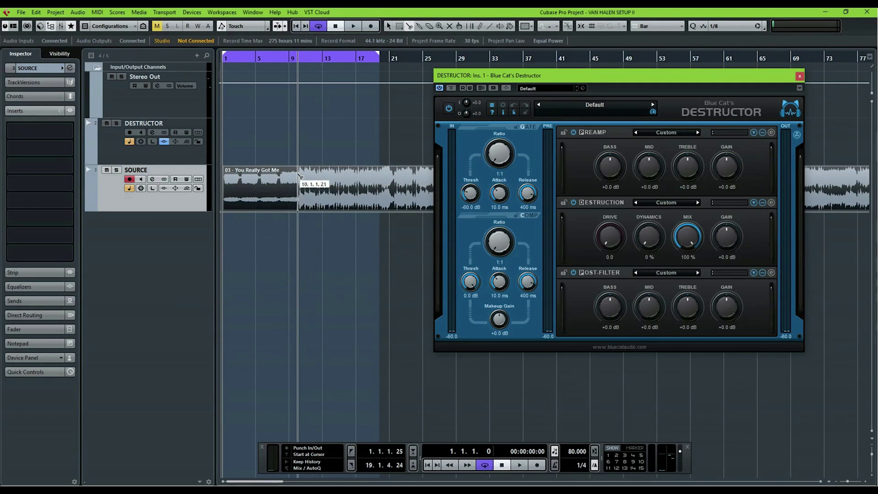
{"action": "left_click", "coordinate": [297, 183]}
{"action": "right_click", "coordinate": [297, 174]}
{"action": "left_click", "coordinate": [298, 174]}
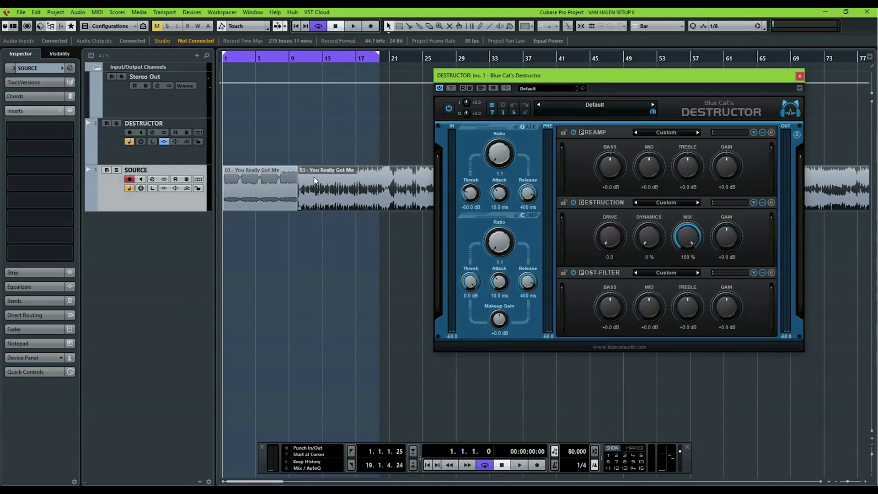
{"action": "left_click", "coordinate": [314, 177]}
{"action": "key", "text": "Delete"}
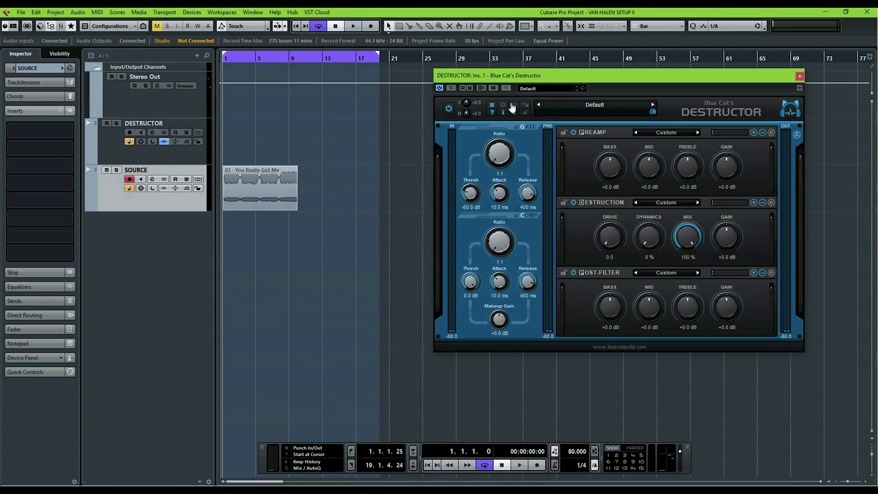
Move the Destructor window closer to the tracks and play back the trimmed SOURCE clip
{"action": "left_click_drag", "start_coordinate": [523, 73], "coordinate": [432, 100]}
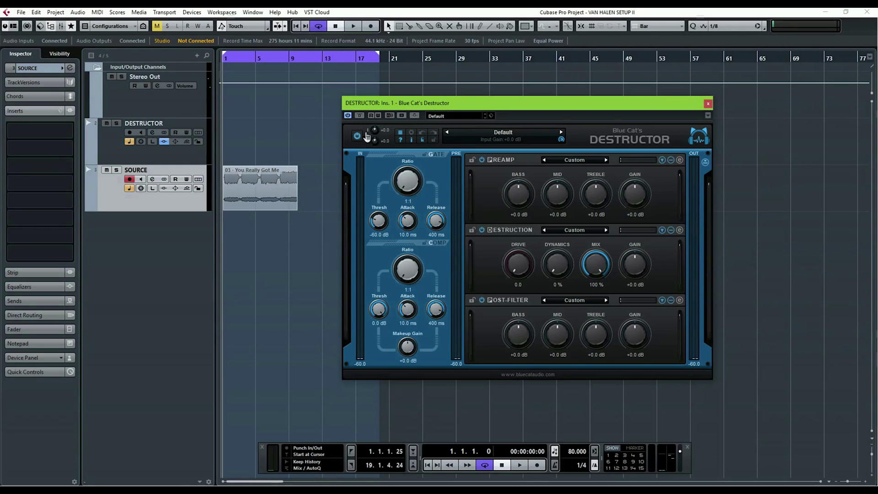
{"action": "key", "text": "space"}
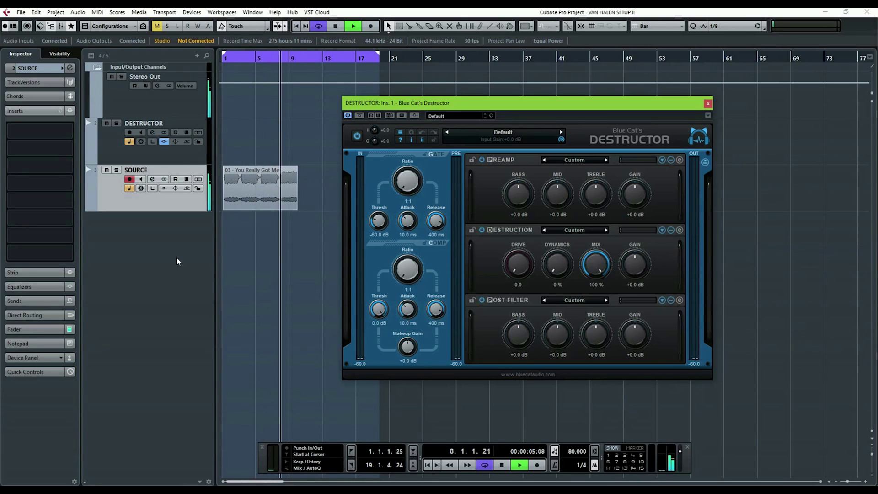
{"action": "key", "text": "space"}
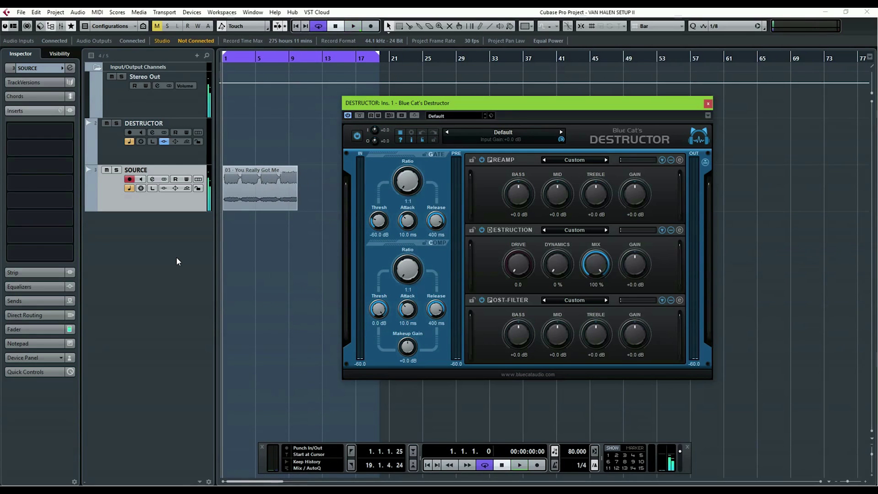
Pan the DESTRUCTOR track to L57 and return to its inserts
{"action": "left_click", "coordinate": [111, 144]}
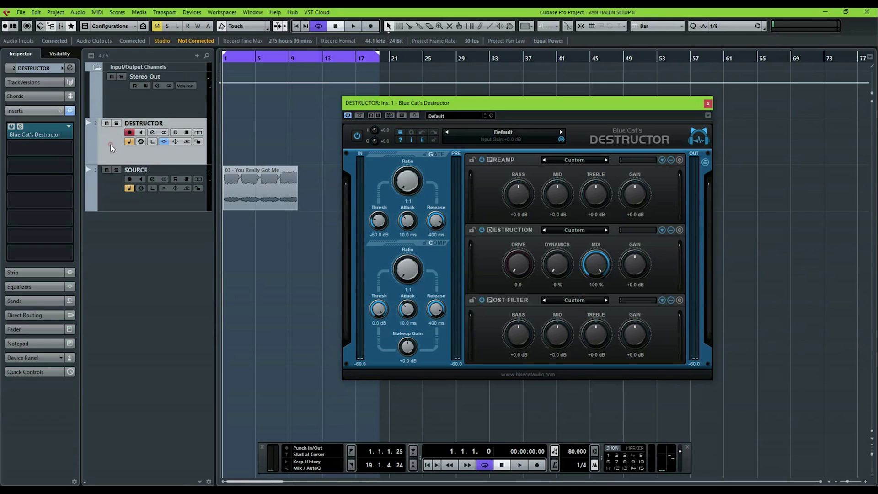
{"action": "left_click", "coordinate": [37, 331]}
{"action": "left_click_drag", "start_coordinate": [36, 191], "coordinate": [27, 188]}
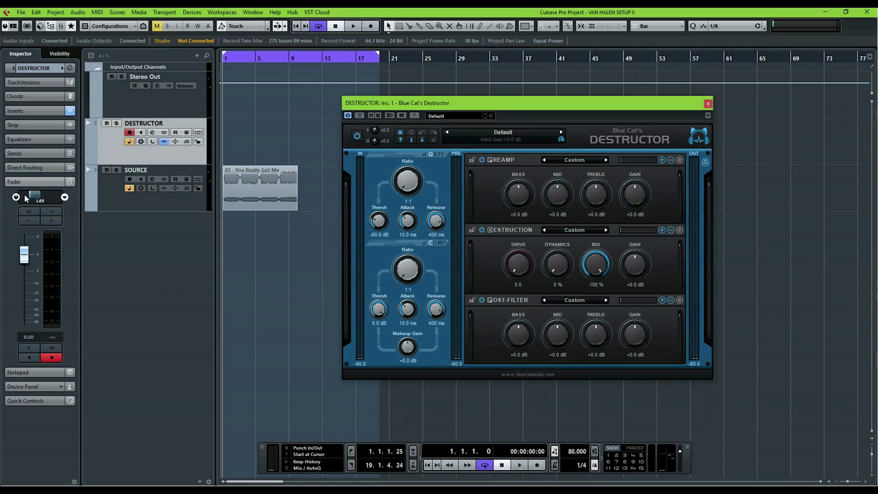
{"action": "scroll", "coordinate": [23, 194], "scroll_direction": "down", "scroll_amount": 4}
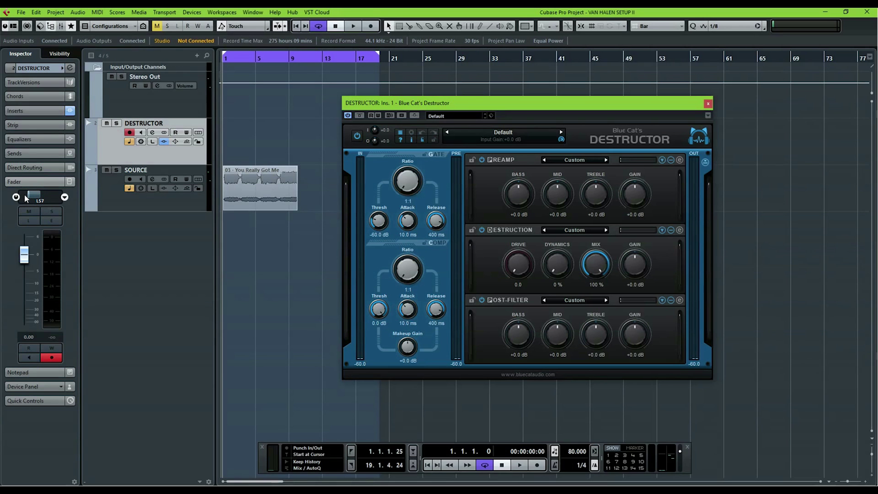
{"action": "left_click", "coordinate": [37, 110]}
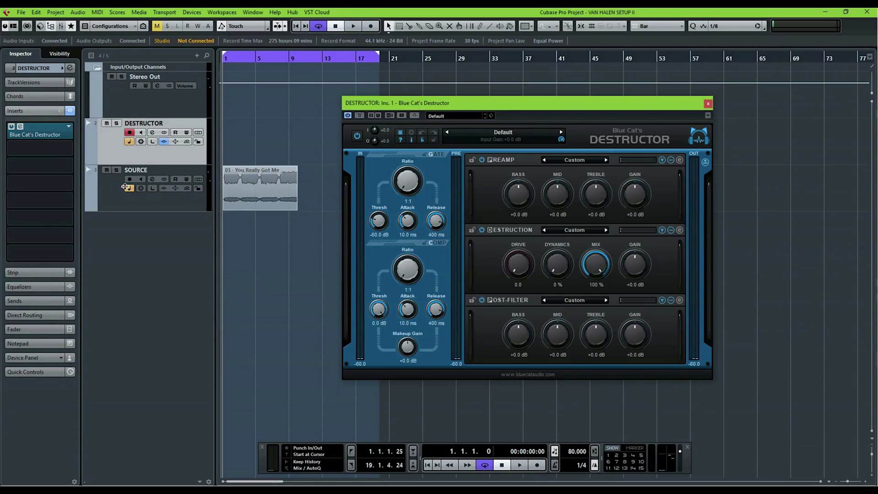
Add a stereo FX channel track using Steinberg's REVerence reverb, routed to Stereo Out
{"action": "right_click", "coordinate": [138, 248]}
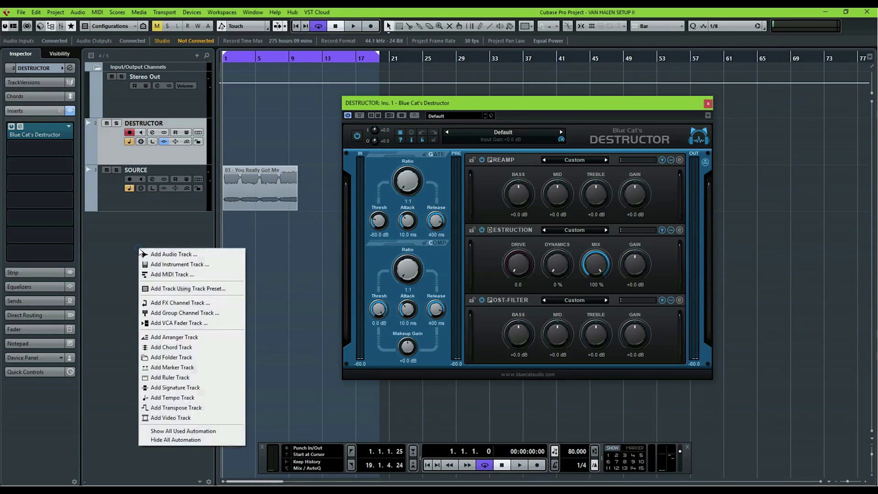
{"action": "left_click", "coordinate": [168, 302]}
{"action": "left_click", "coordinate": [249, 267]}
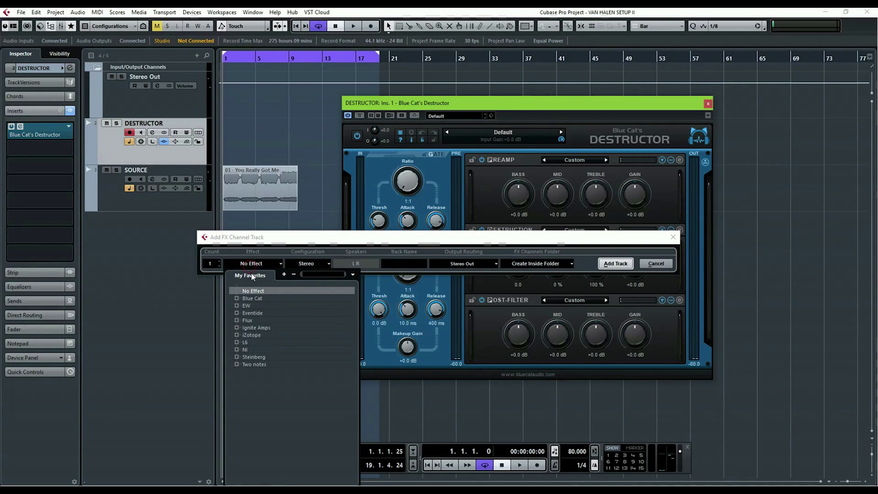
{"action": "left_click", "coordinate": [236, 357]}
{"action": "left_click", "coordinate": [245, 371]}
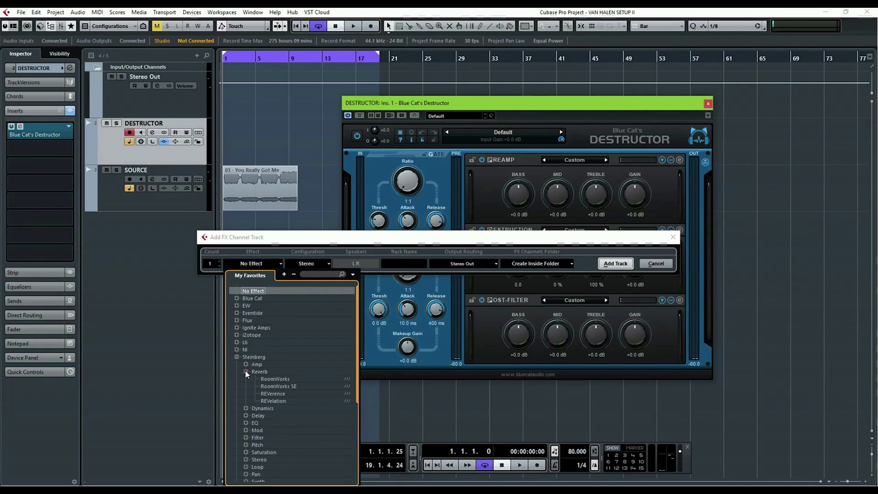
{"action": "left_click", "coordinate": [282, 393]}
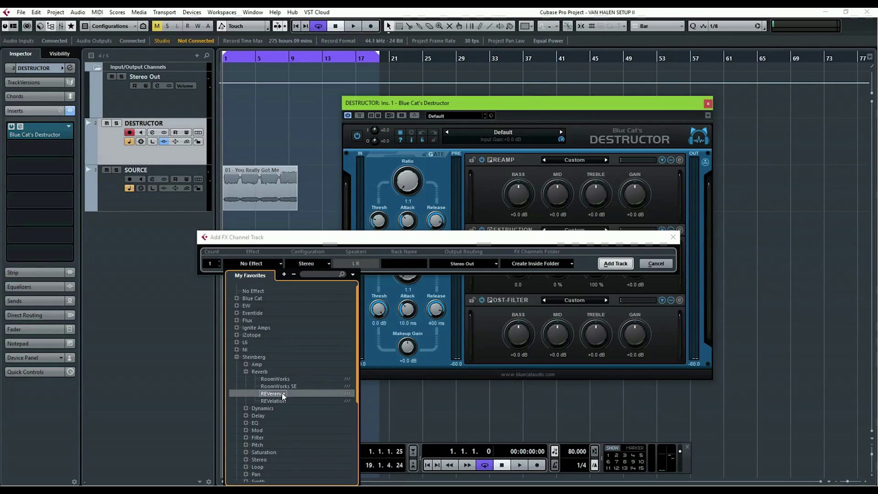
{"action": "left_click", "coordinate": [282, 393]}
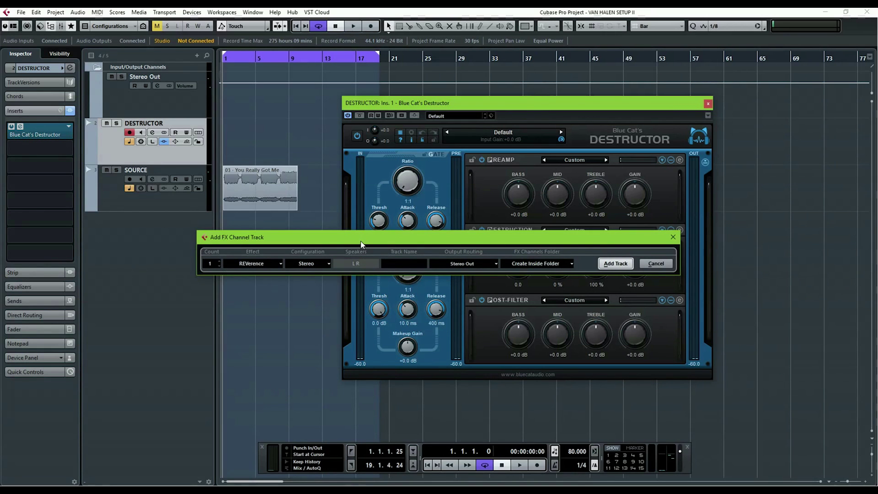
{"action": "left_click", "coordinate": [616, 263]}
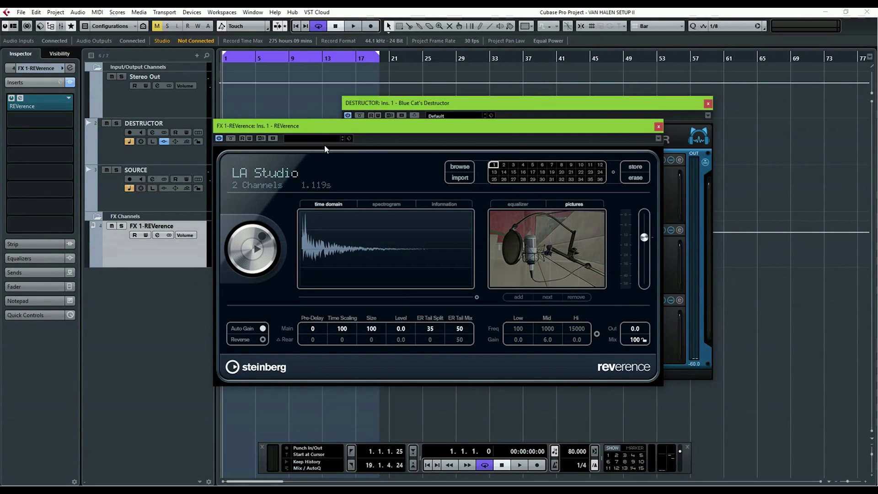
Load the Plate At 3sec preset in REVerence, with Pre-Delay at 50 and Time Scaling at 75
{"action": "left_click", "coordinate": [312, 138]}
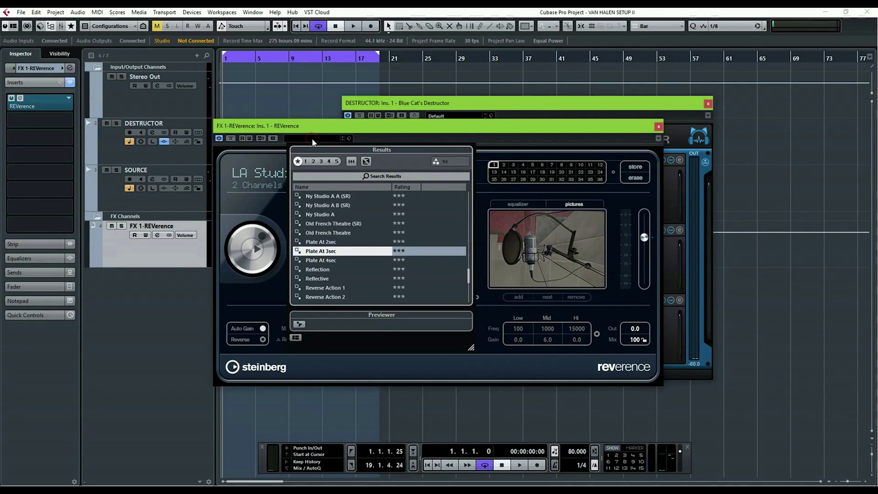
{"action": "double_click", "coordinate": [326, 255]}
{"action": "left_click_drag", "start_coordinate": [312, 325], "coordinate": [344, 330]}
Turn on REVerence's equalizer and close the reverb's window
{"action": "left_click", "coordinate": [542, 205]}
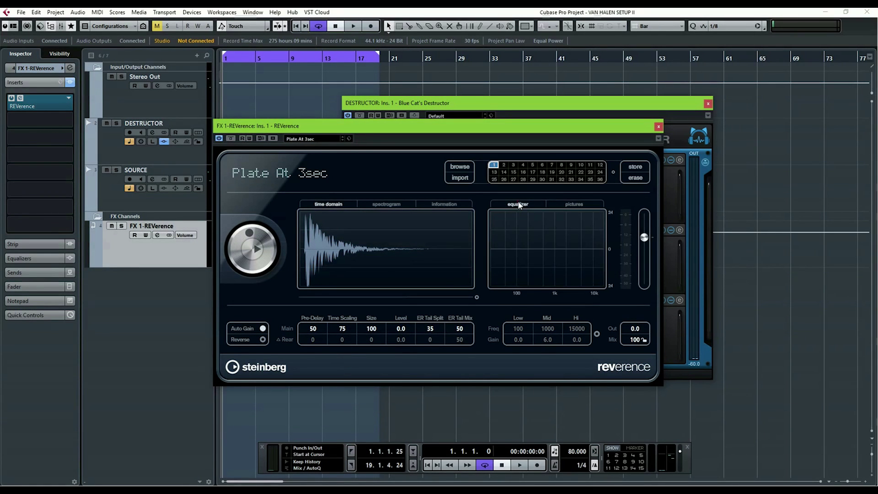
{"action": "left_click", "coordinate": [596, 333]}
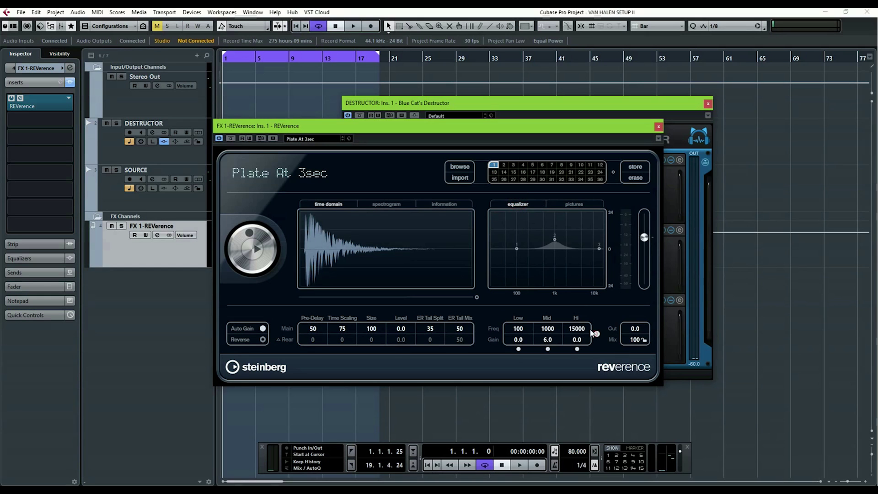
{"action": "left_click", "coordinate": [658, 127]}
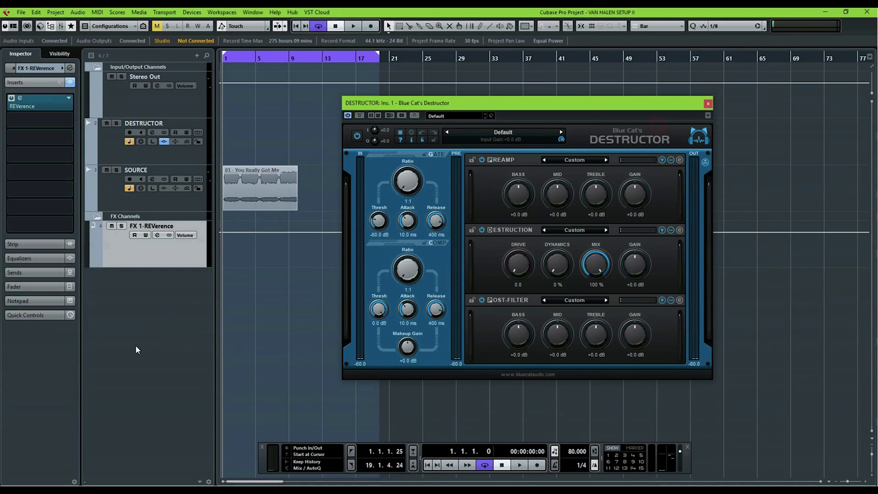
Add an active send from the DESTRUCTOR track to FX 1-REVerence with the level at -8.79
{"action": "left_click", "coordinate": [106, 143]}
{"action": "left_click", "coordinate": [34, 301]}
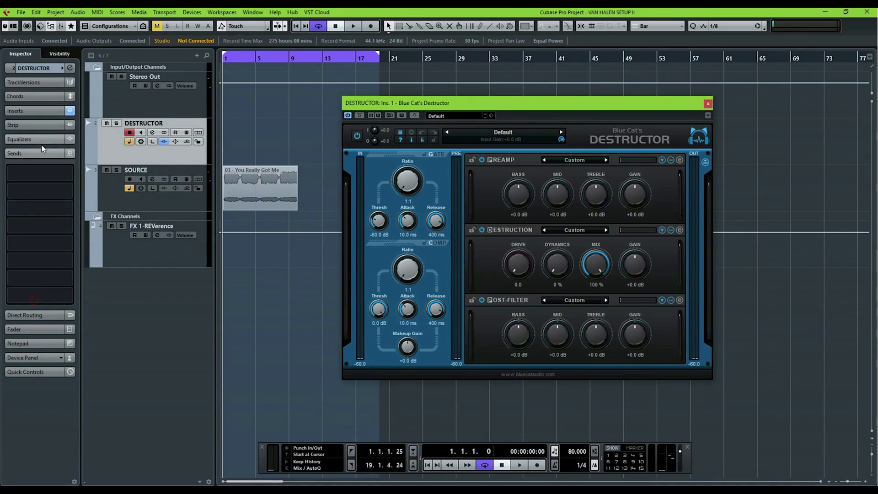
{"action": "left_click", "coordinate": [69, 172]}
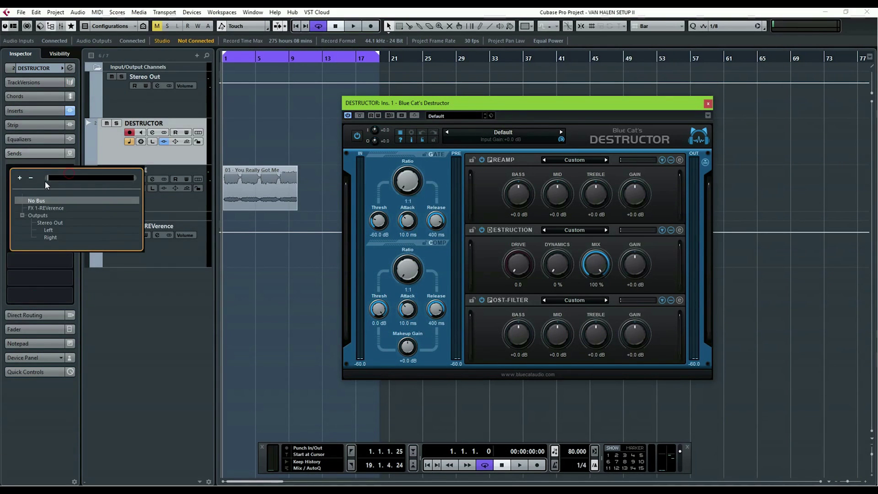
{"action": "left_click", "coordinate": [47, 207]}
{"action": "left_click", "coordinate": [12, 169]}
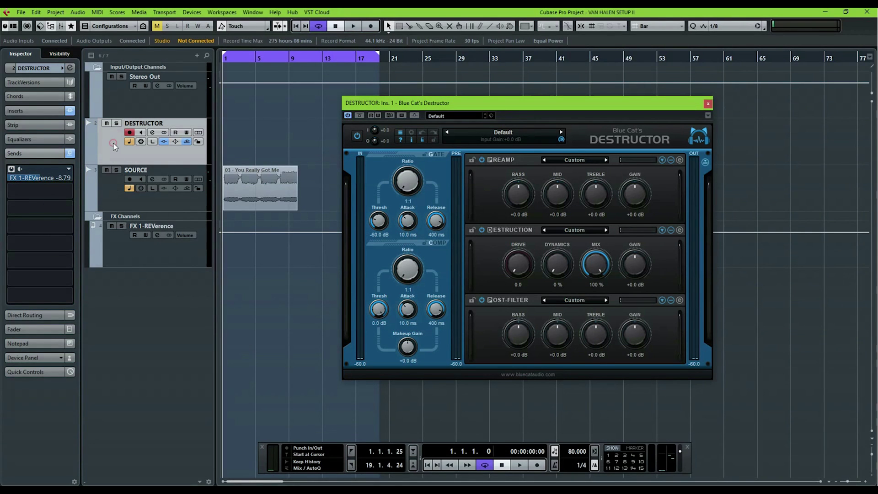
Show the DESTRUCTOR track's inserts and load the VH51 New preset from Factory Guitar Pre, Modern Heads, in the preamp section
{"action": "left_click", "coordinate": [36, 111]}
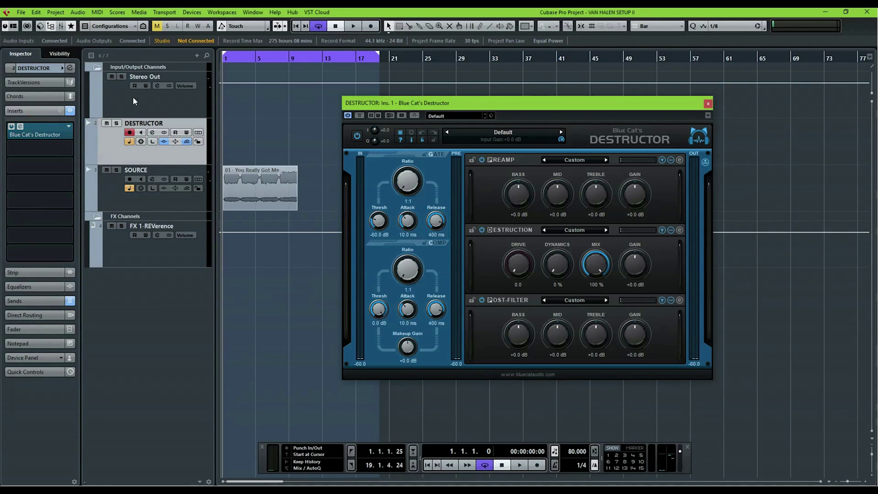
{"action": "left_click_drag", "start_coordinate": [370, 102], "coordinate": [367, 103]}
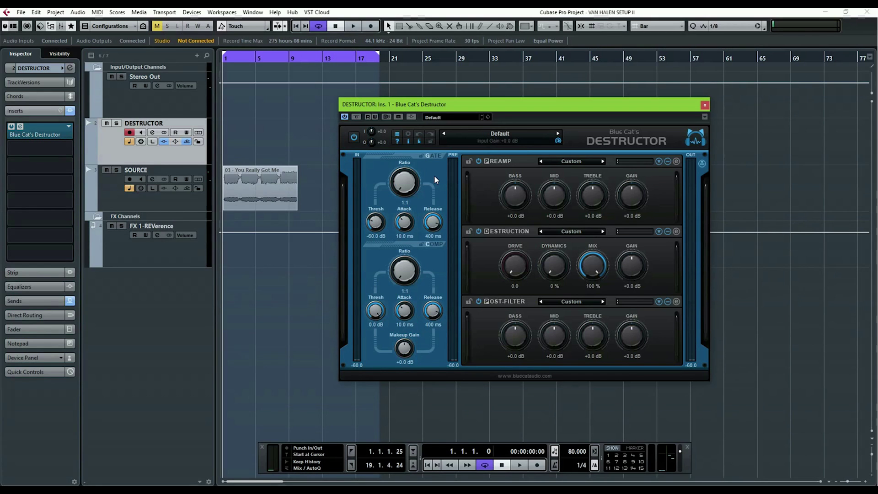
{"action": "left_click", "coordinate": [570, 162]}
{"action": "mouse_move", "coordinate": [595, 166]}
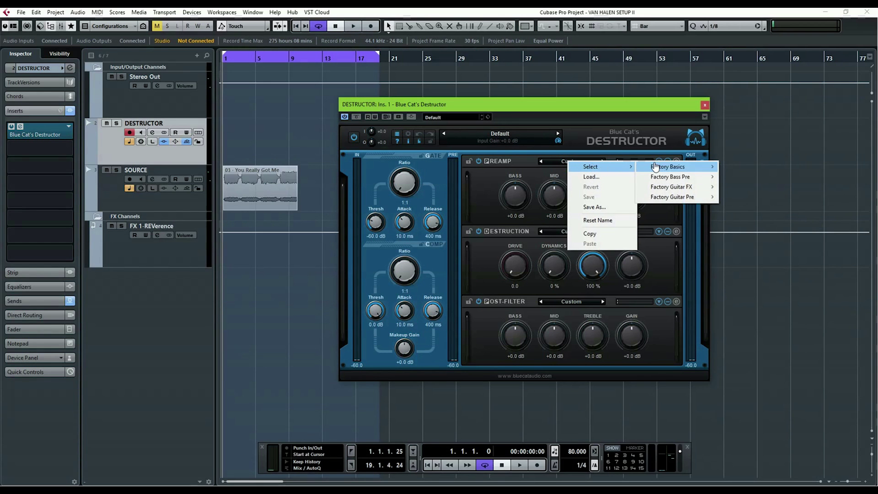
{"action": "mouse_move", "coordinate": [688, 198]}
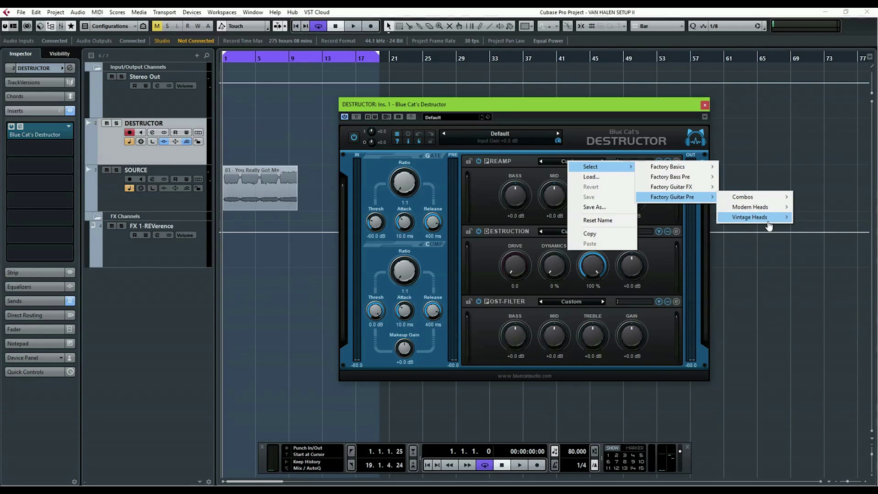
{"action": "mouse_move", "coordinate": [770, 208]}
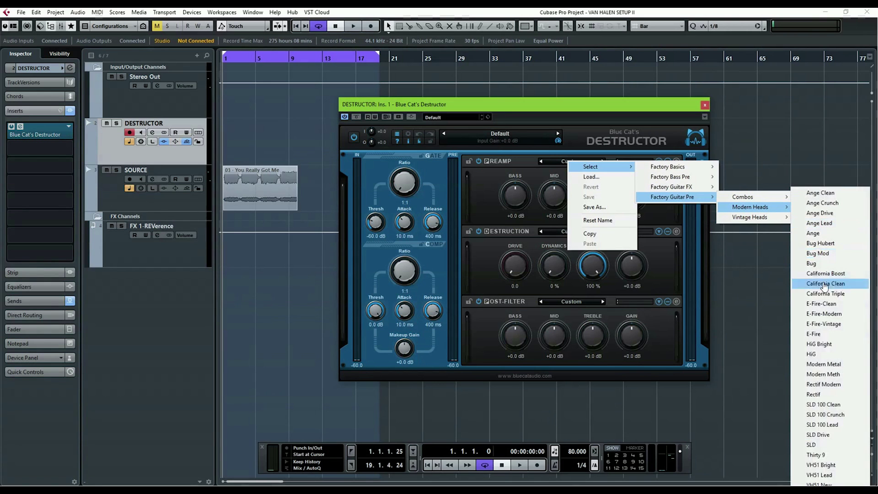
{"action": "left_click", "coordinate": [826, 483]}
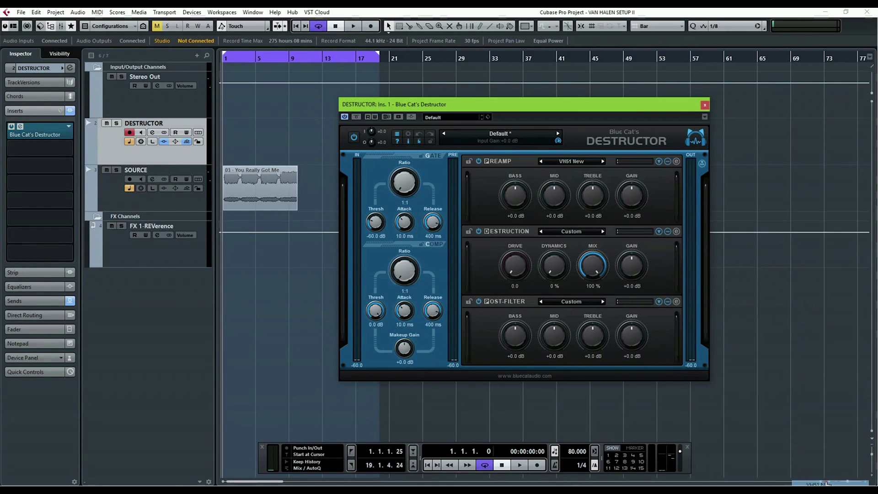
Load the Strong Peaker factory preset from the Dist category in the Destruction section
{"action": "left_click", "coordinate": [575, 233]}
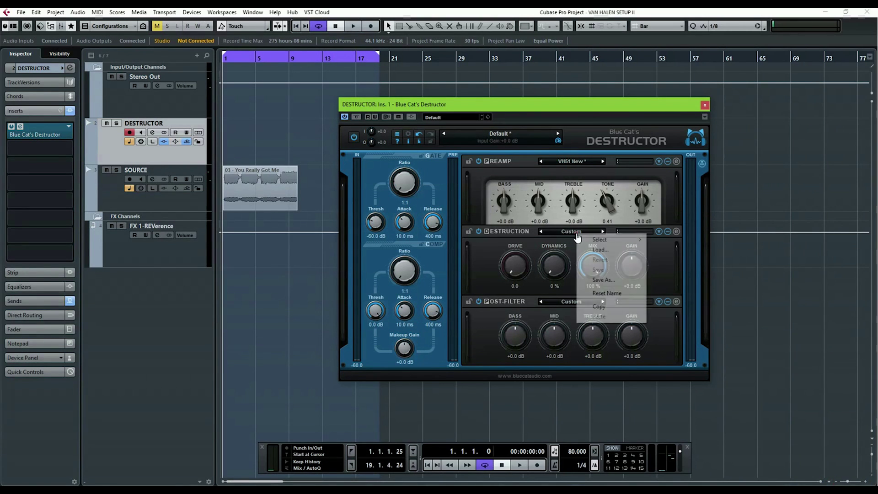
{"action": "mouse_move", "coordinate": [595, 239]}
{"action": "mouse_move", "coordinate": [685, 247]}
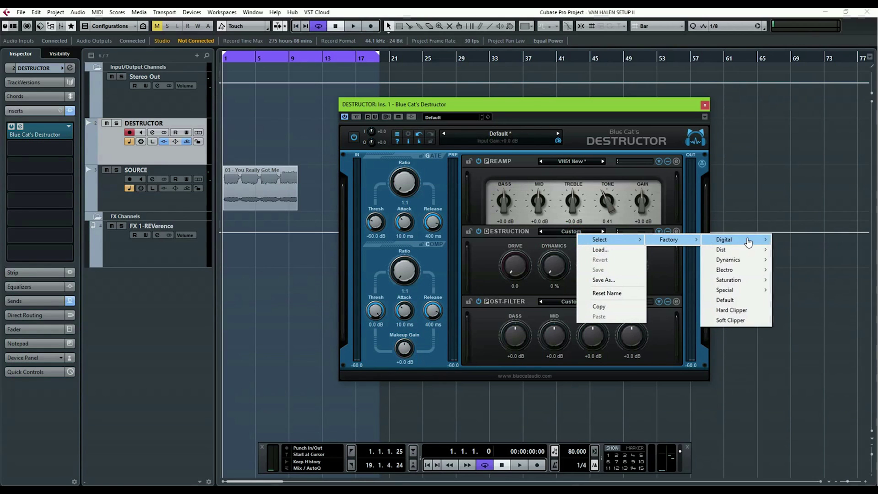
{"action": "mouse_move", "coordinate": [754, 252]}
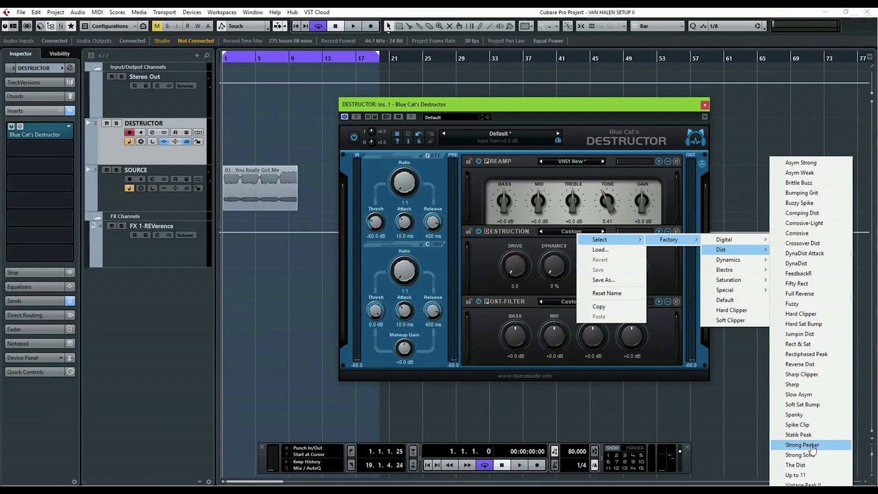
{"action": "left_click", "coordinate": [812, 449]}
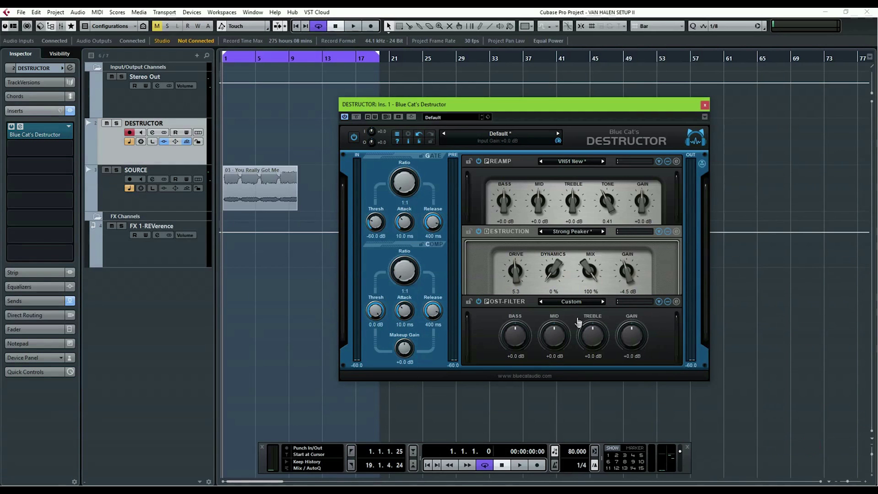
Load the 4x12 VH51 cabinet preset from Factory Guitar Cabs in the Post-Filter section
{"action": "left_click", "coordinate": [567, 303]}
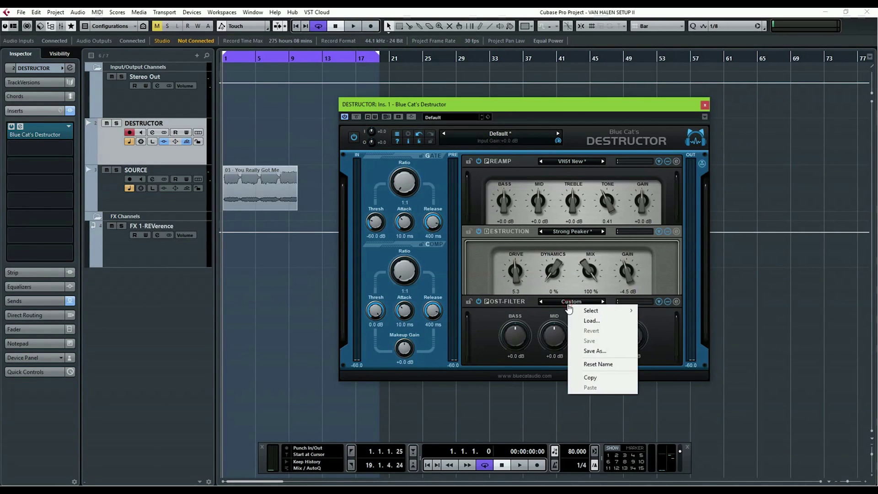
{"action": "mouse_move", "coordinate": [590, 312]}
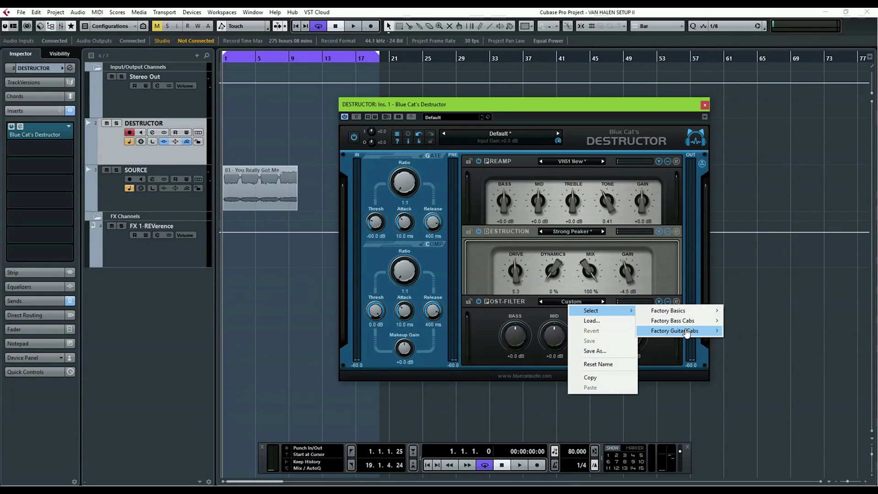
{"action": "mouse_move", "coordinate": [712, 322]}
{"action": "mouse_move", "coordinate": [772, 80]}
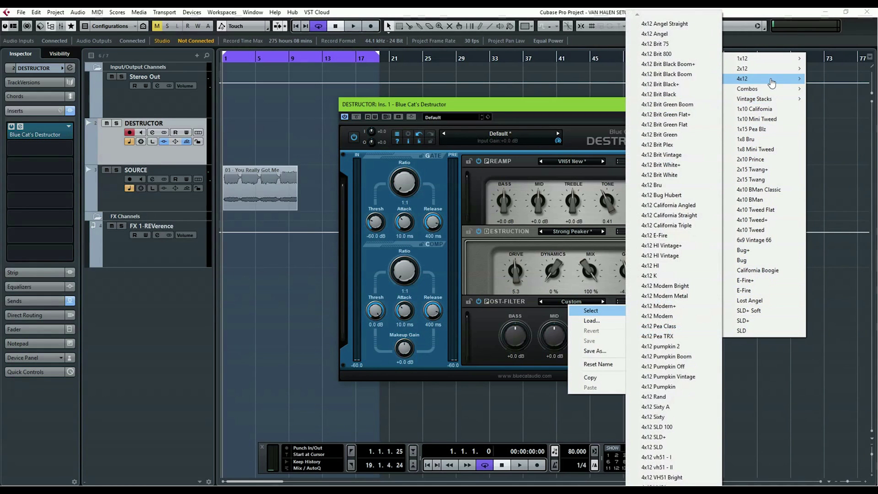
{"action": "left_click", "coordinate": [663, 483]}
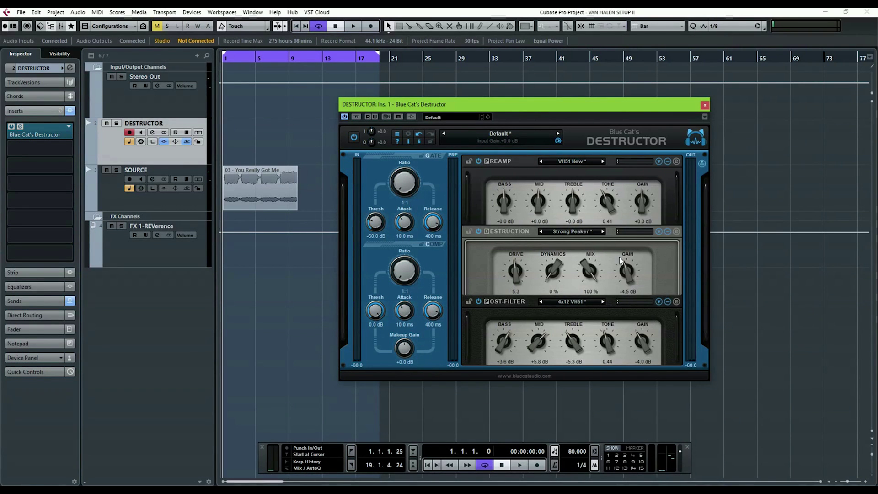
Place the Destructor_02 guitar clip at bar 1 of the DESTRUCTOR track and move the plug-in window clear of the clips
{"action": "left_click_drag", "start_coordinate": [534, 111], "coordinate": [529, 110]}
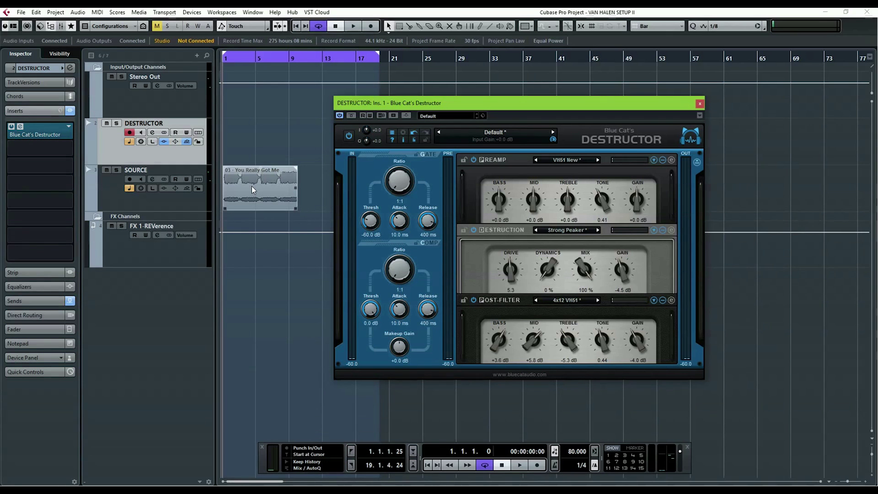
{"action": "left_click_drag", "start_coordinate": [251, 185], "coordinate": [233, 145]}
{"action": "left_click_drag", "start_coordinate": [354, 102], "coordinate": [426, 93]}
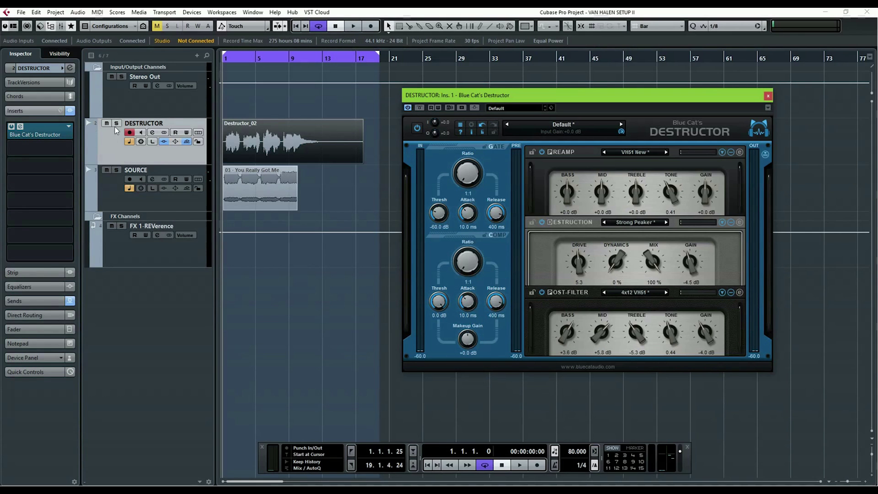
Mute the SOURCE track and audition the guitar clip through Destructor
{"action": "left_click", "coordinate": [107, 169]}
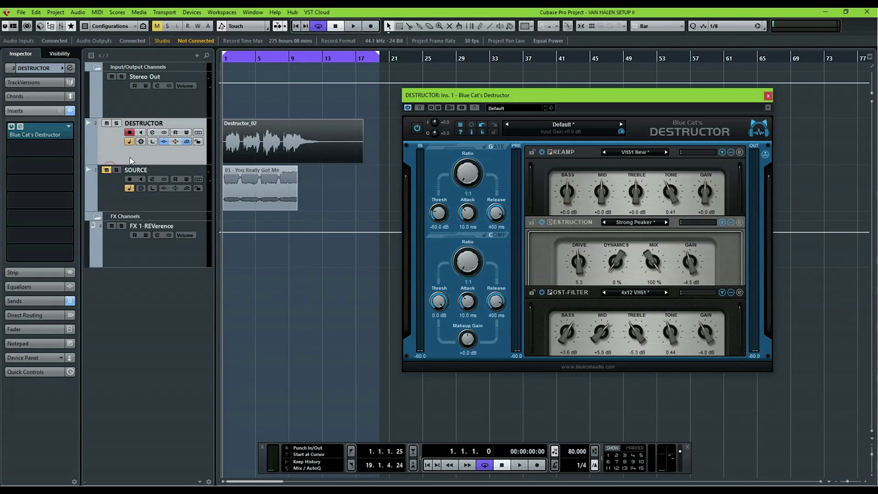
{"action": "key", "text": "space"}
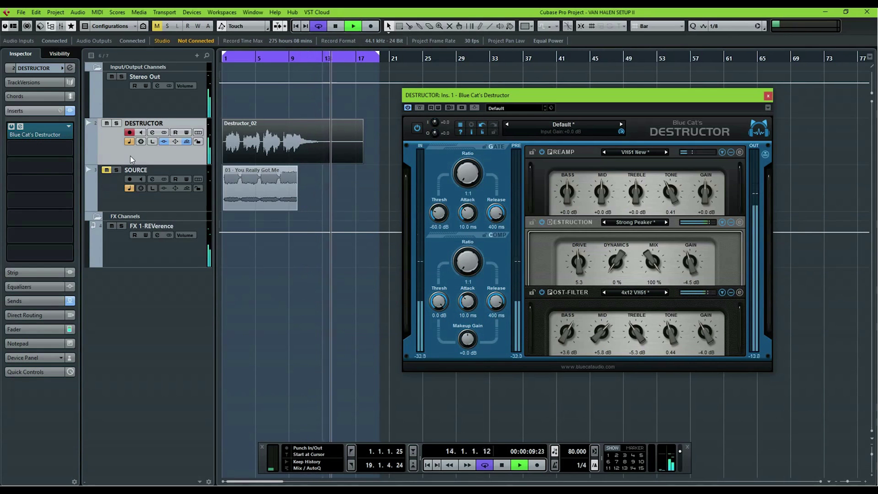
{"action": "key", "text": "space"}
Compare the reference clip with the processed guitar by toggling solo on the SOURCE track during playback
{"action": "left_click", "coordinate": [116, 170]}
{"action": "key", "text": "space"}
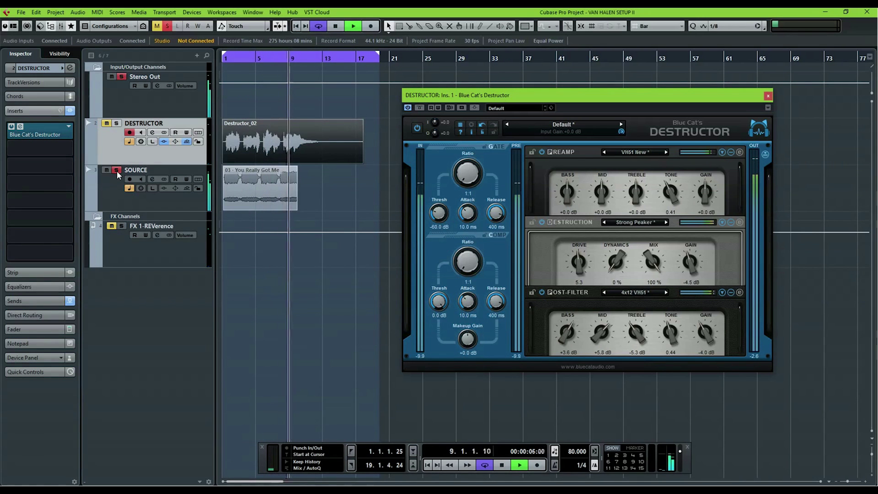
{"action": "key", "text": "space"}
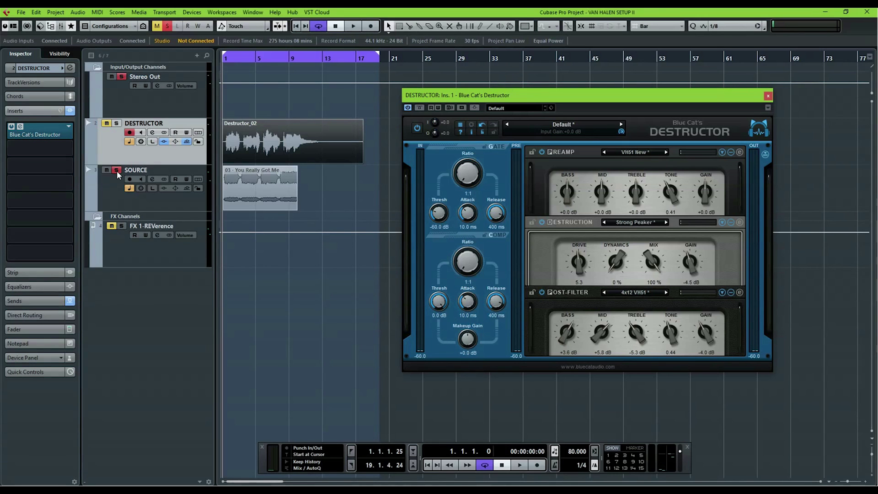
{"action": "left_click_drag", "start_coordinate": [465, 94], "coordinate": [451, 94]}
{"action": "key", "text": "space"}
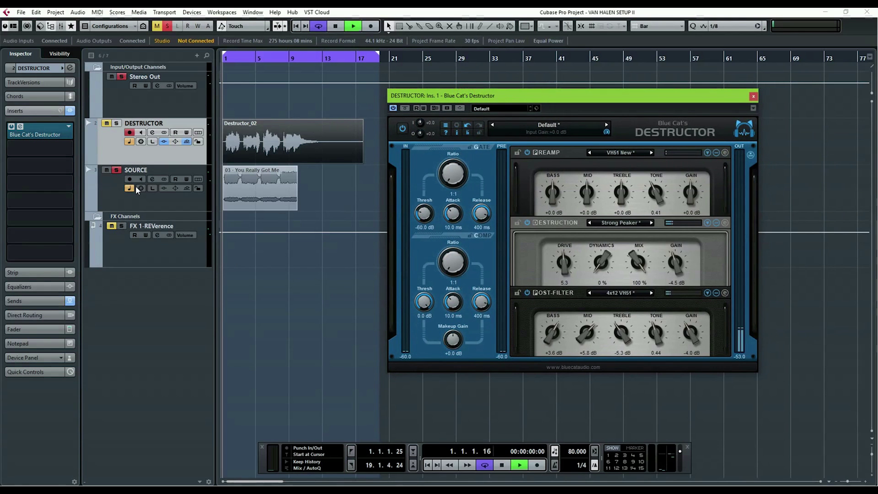
{"action": "left_click", "coordinate": [116, 169]}
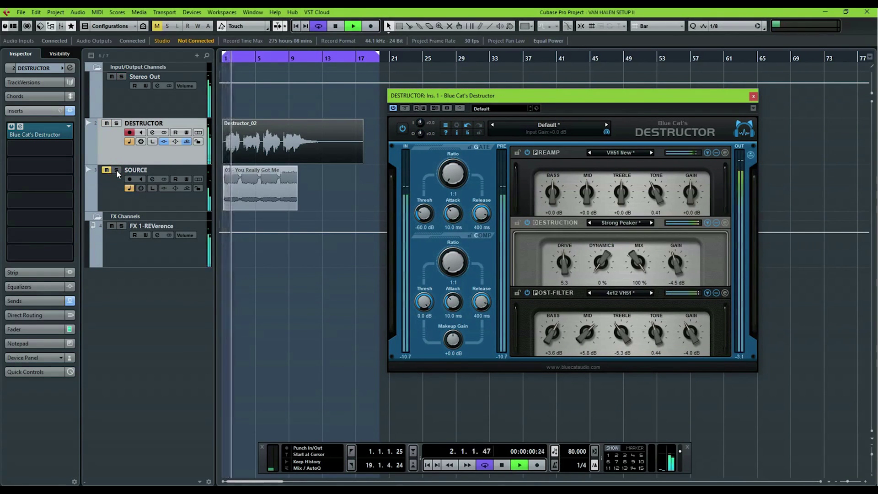
{"action": "key", "text": "space"}
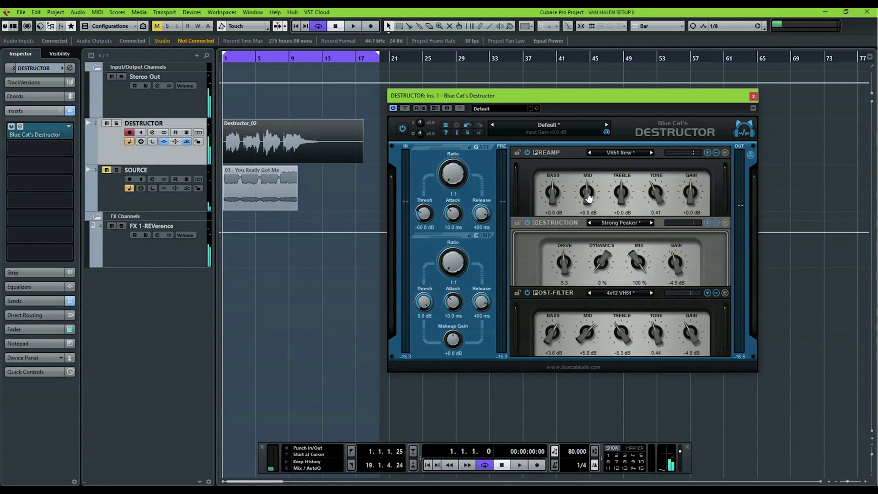
Set the preamp's Bass to +1.0 dB, Mid to -1.0 dB and Tone to 0.47
{"action": "left_click_drag", "start_coordinate": [553, 196], "coordinate": [584, 203]}
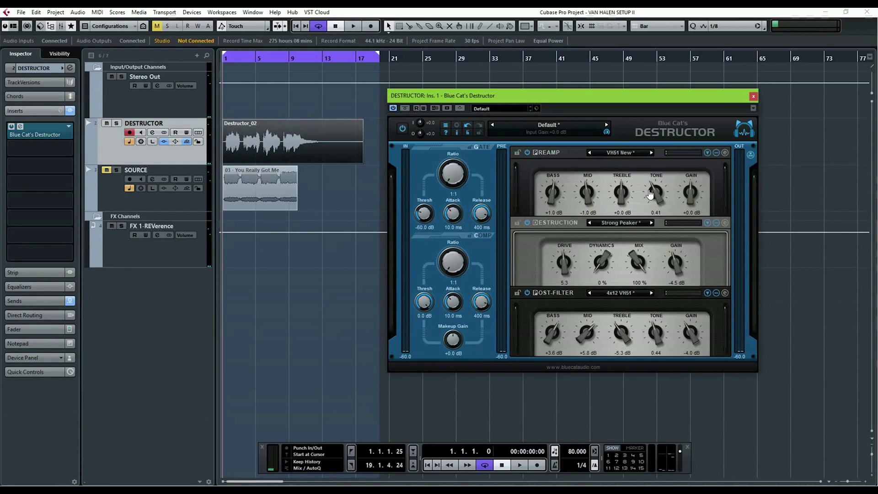
{"action": "left_click_drag", "start_coordinate": [657, 192], "coordinate": [659, 192]}
Set the Destruction section's Drive to 7.1 and Dynamics to 5 %, auditioning the guitar clip between adjustments
{"action": "left_click_drag", "start_coordinate": [563, 265], "coordinate": [564, 262]}
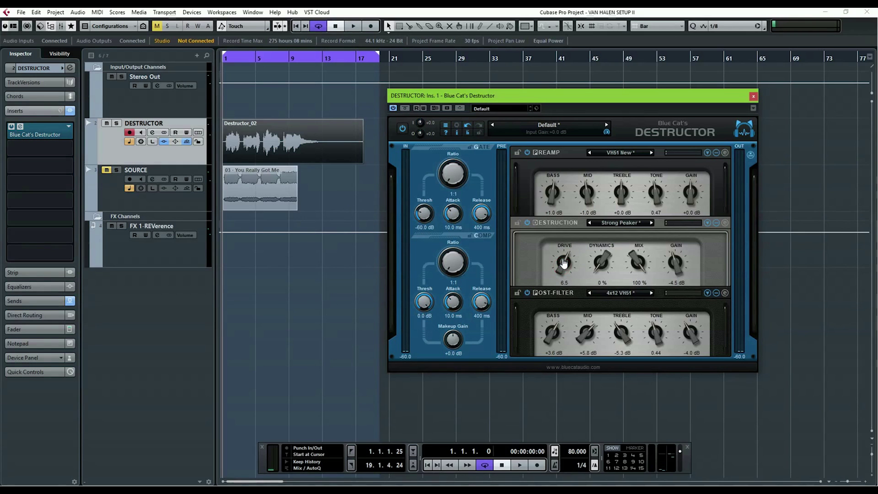
{"action": "key", "text": "space"}
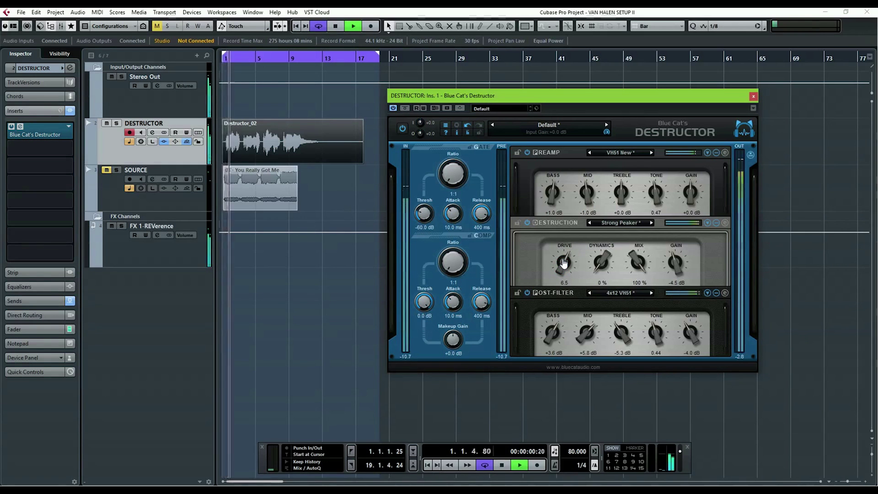
{"action": "left_click_drag", "start_coordinate": [564, 270], "coordinate": [562, 265]}
{"action": "key", "text": "space"}
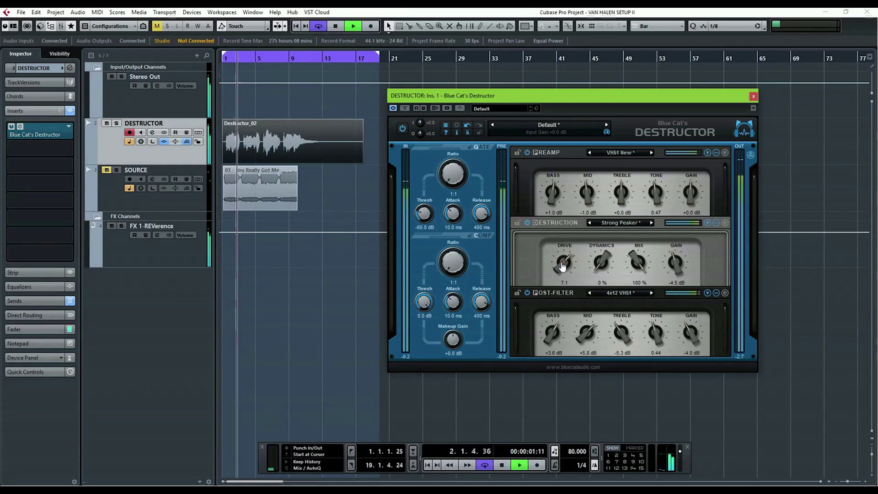
{"action": "key", "text": "space"}
{"action": "left_click_drag", "start_coordinate": [610, 261], "coordinate": [620, 258]}
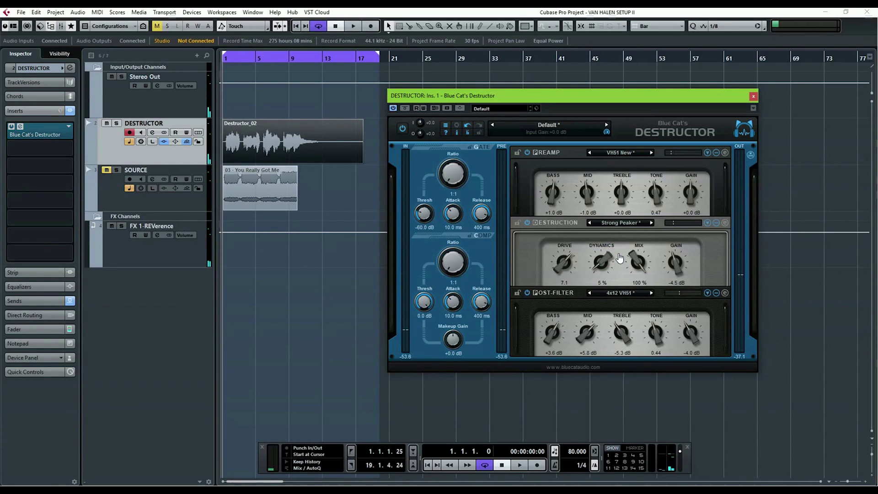
Compare the adjusted guitar tone with the soloed SOURCE clip, then return to the guitar with SOURCE muted
{"action": "key", "text": "space"}
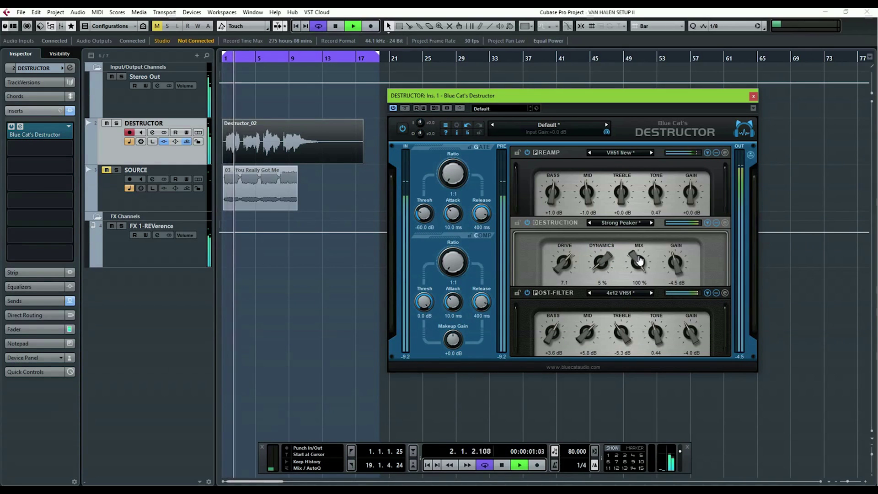
{"action": "left_click", "coordinate": [116, 170]}
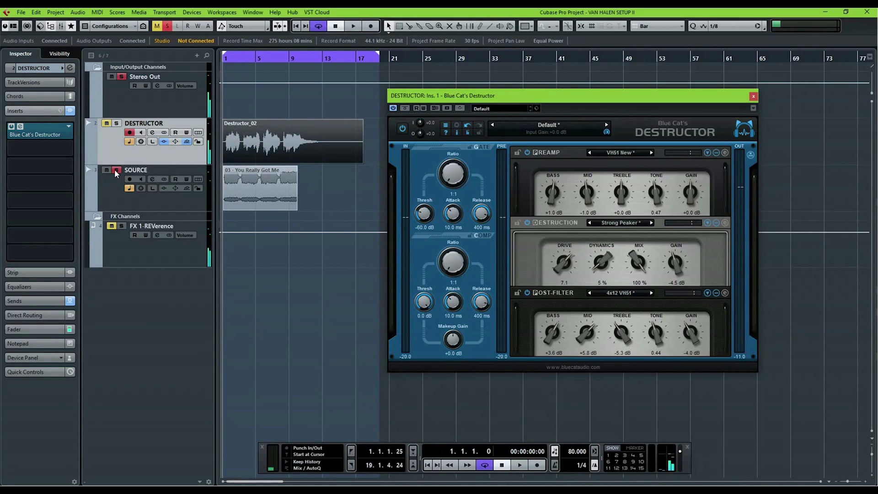
{"action": "key", "text": "space"}
{"action": "left_click", "coordinate": [116, 171]}
{"action": "left_click", "coordinate": [106, 170]}
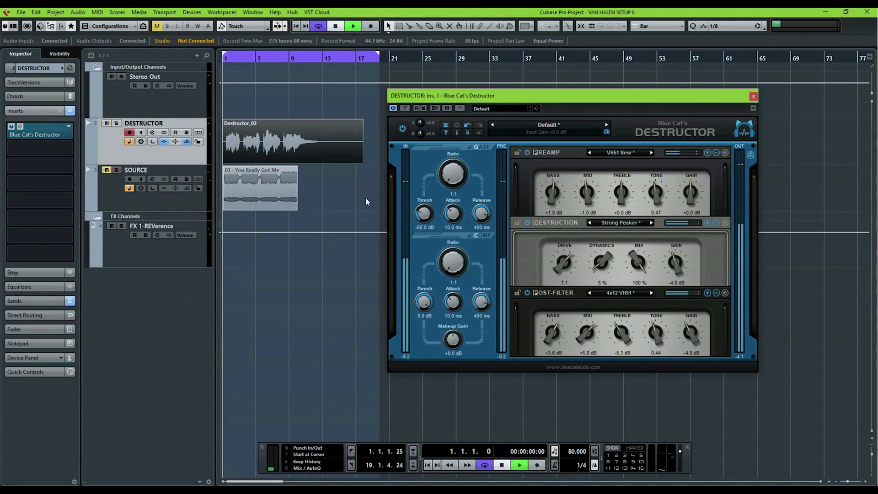
{"action": "key", "text": "space"}
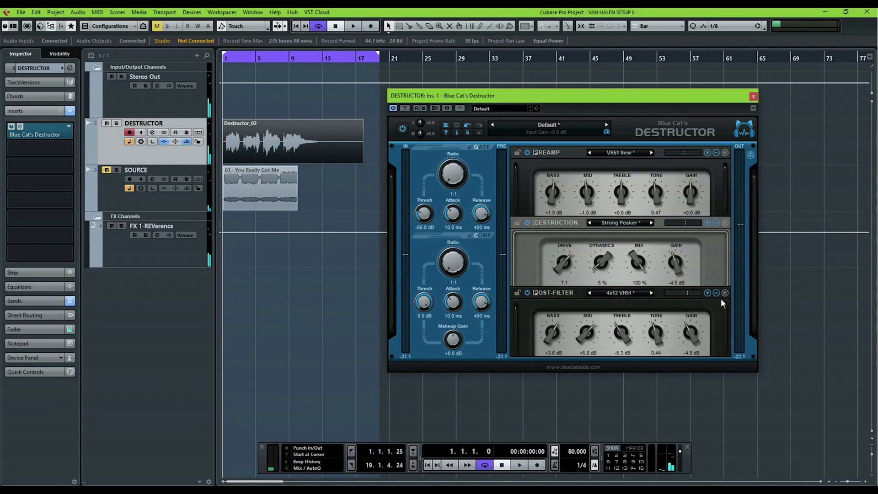
Expand the Destruction section to its shaper and Shape Dynamics controls and play the guitar clip
{"action": "left_click", "coordinate": [725, 224]}
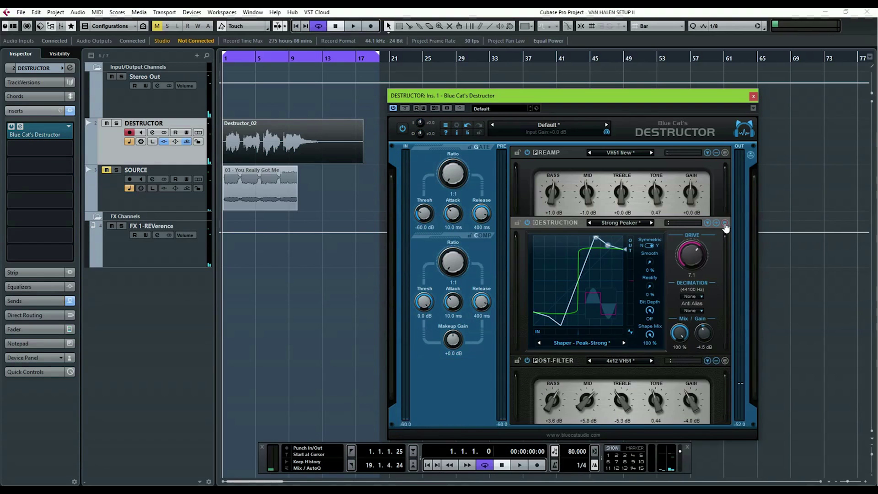
{"action": "left_click", "coordinate": [716, 223]}
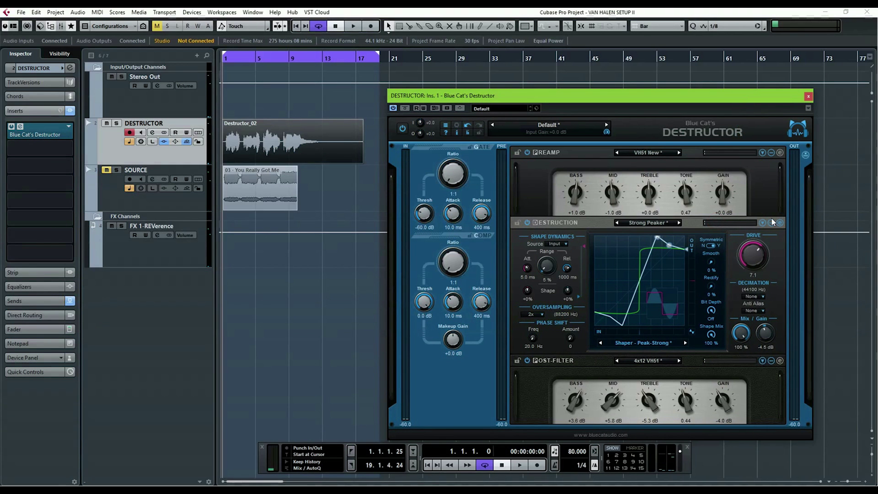
{"action": "key", "text": "space"}
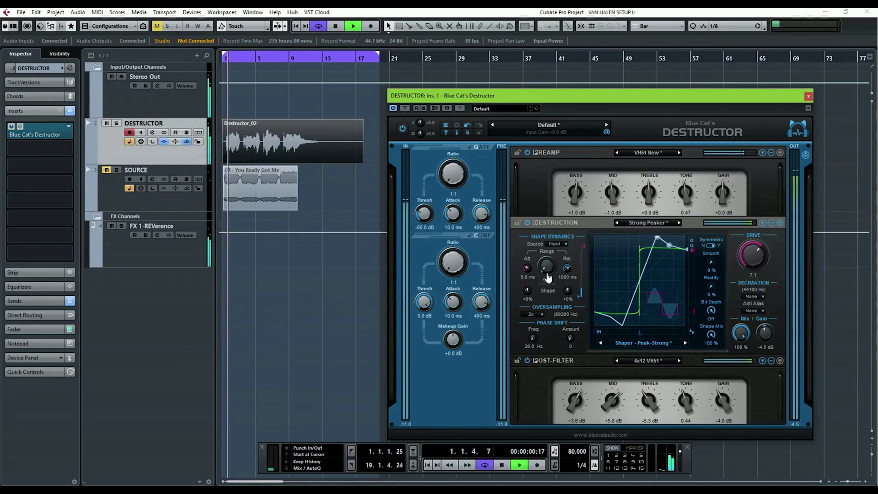
Set the Destruction shaper's Smooth to 42 % and Rectify to 5 %, auditioning the guitar clip before and after
{"action": "key", "text": "space"}
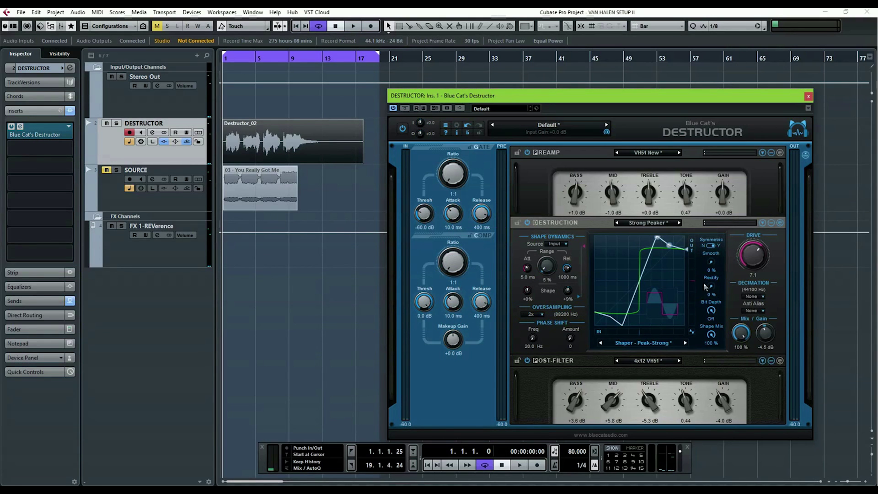
{"action": "key", "text": "space"}
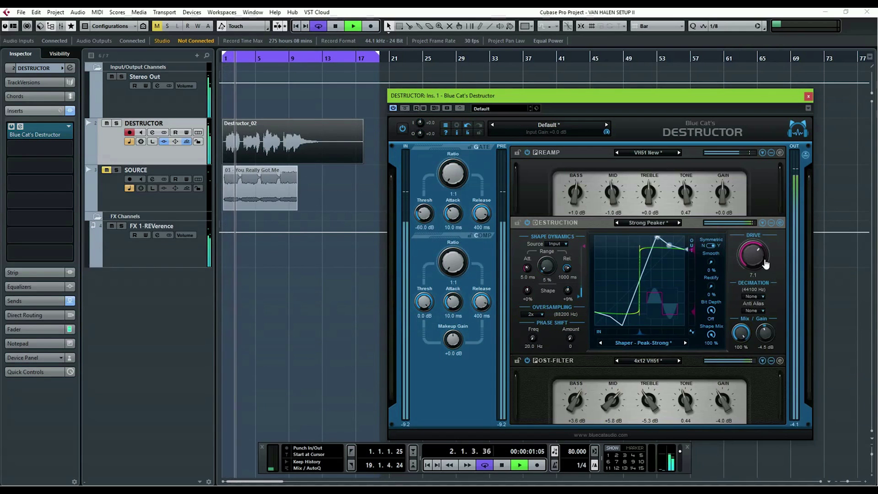
{"action": "left_click_drag", "start_coordinate": [711, 264], "coordinate": [713, 292]}
{"action": "scroll", "coordinate": [713, 291], "scroll_direction": "up", "scroll_amount": 1}
{"action": "scroll", "coordinate": [713, 292], "scroll_direction": "up", "scroll_amount": 3}
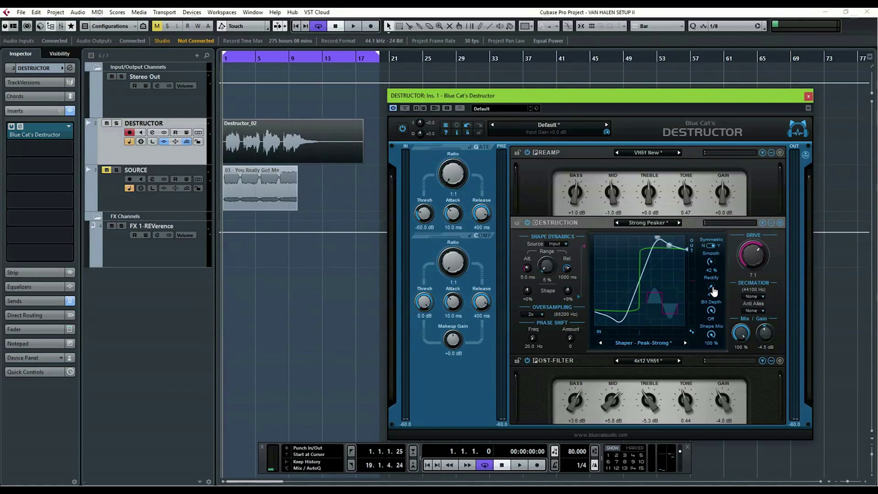
{"action": "key", "text": "space"}
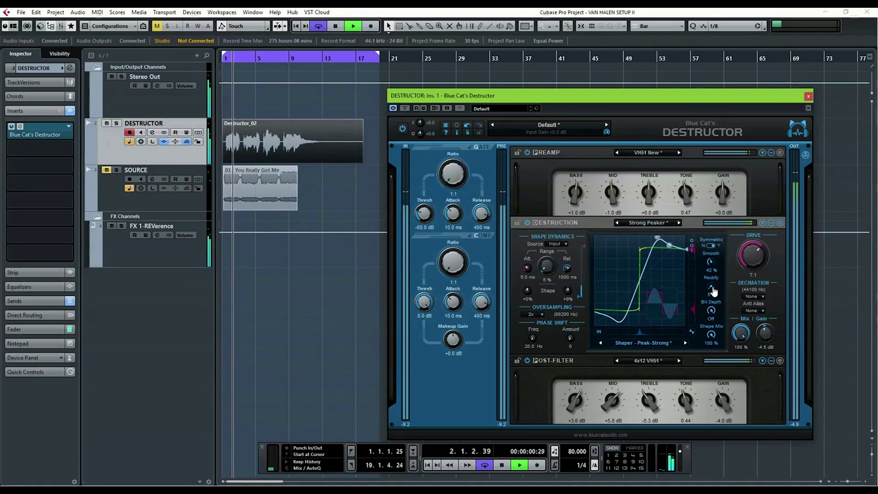
{"action": "key", "text": "space"}
Set the Destruction section's Oversampling to 4x and audition the guitar clip
{"action": "left_click", "coordinate": [533, 314]}
{"action": "left_click", "coordinate": [548, 339]}
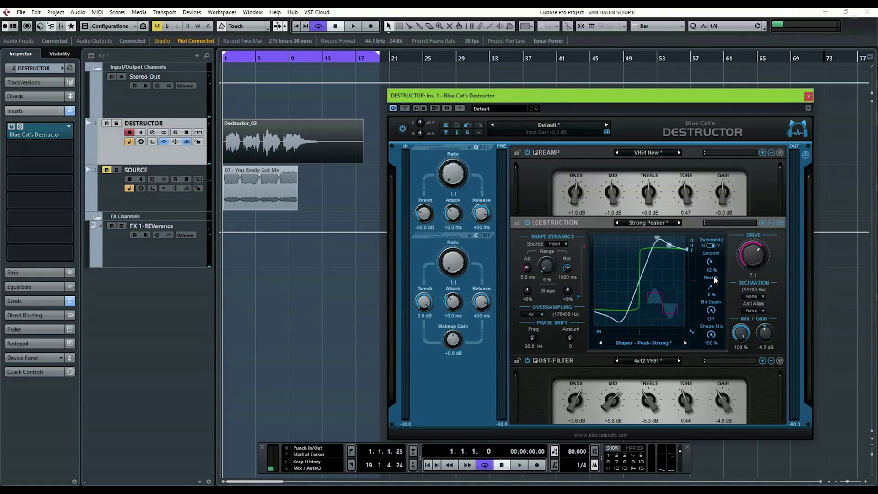
{"action": "key", "text": "space"}
Set the post-filter's Bass to -1.0 dB, Mid to -5.0 dB and Treble to -1.0 dB while auditioning the guitar clip
{"action": "left_click_drag", "start_coordinate": [641, 104], "coordinate": [630, 70]}
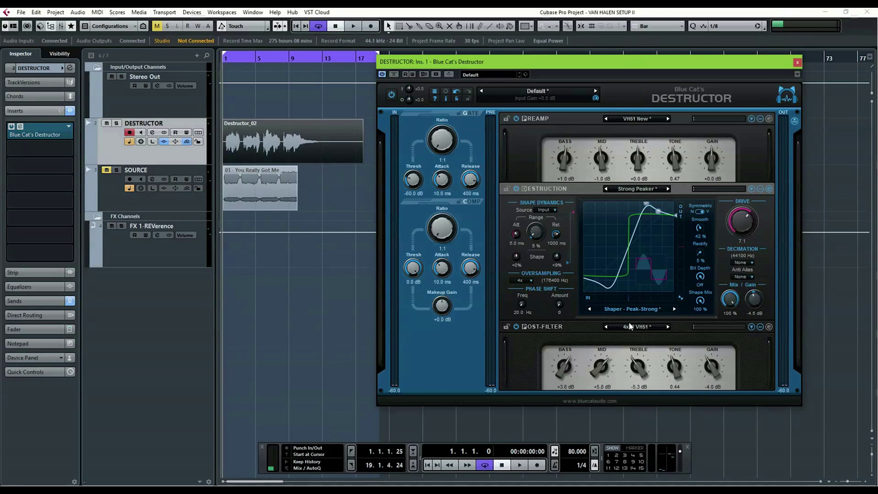
{"action": "left_click_drag", "start_coordinate": [554, 369], "coordinate": [601, 392]}
{"action": "key", "text": "space"}
{"action": "key", "text": "space"}
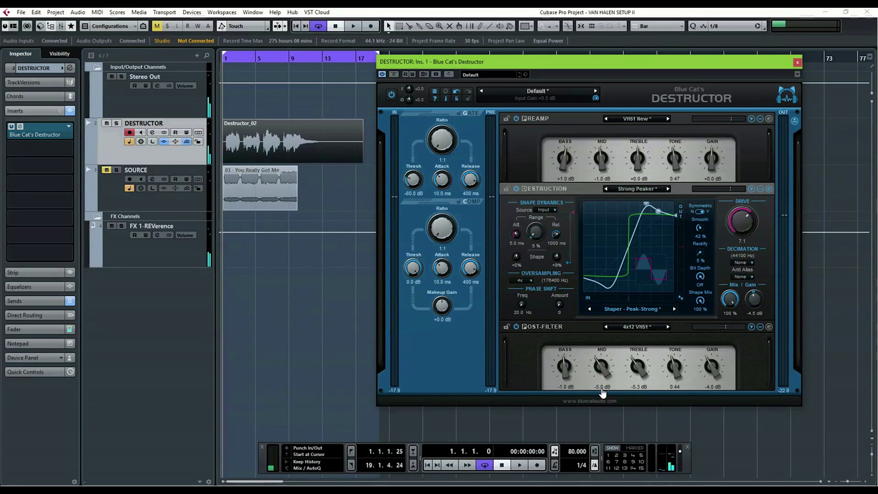
{"action": "key", "text": "space"}
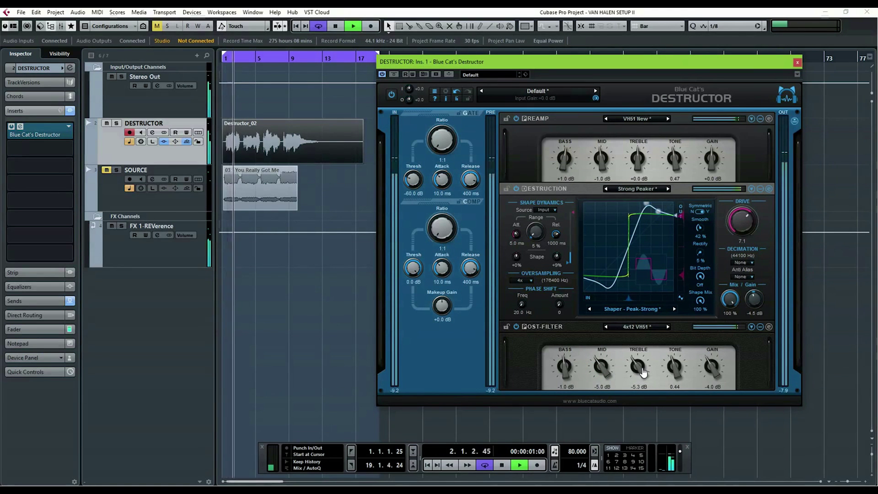
{"action": "left_click_drag", "start_coordinate": [643, 373], "coordinate": [643, 364]}
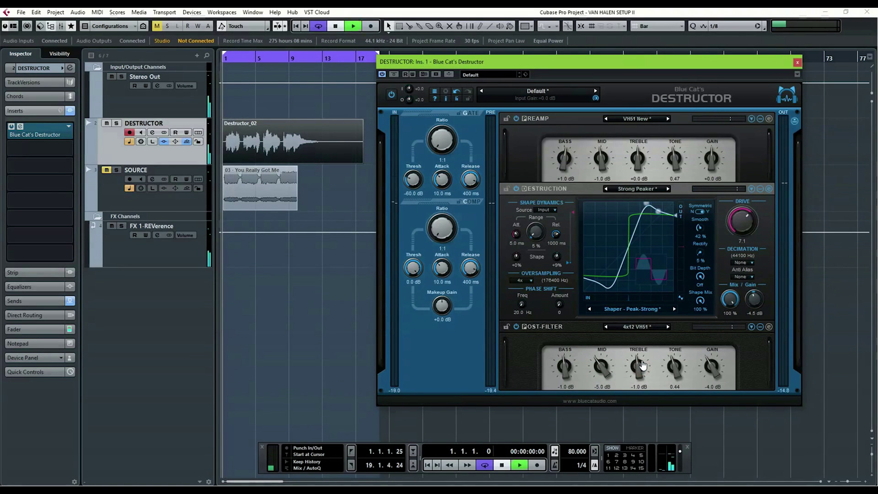
{"action": "left_click", "coordinate": [670, 356]}
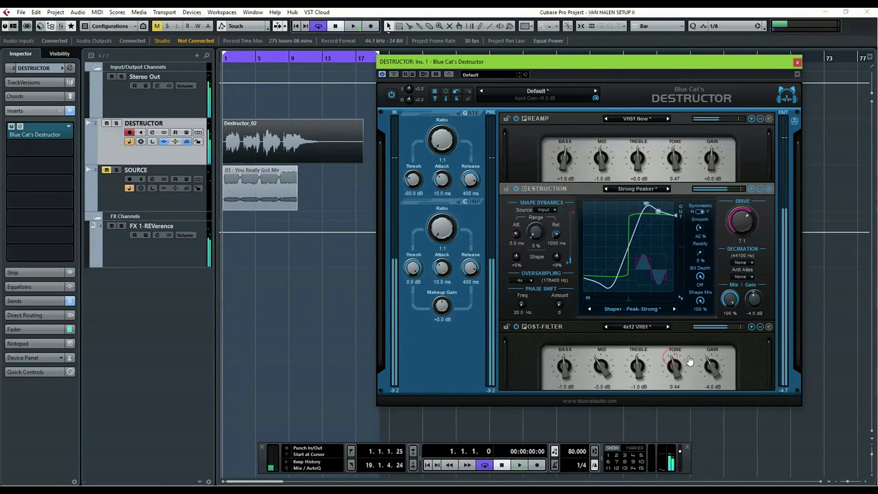
{"action": "key", "text": "space"}
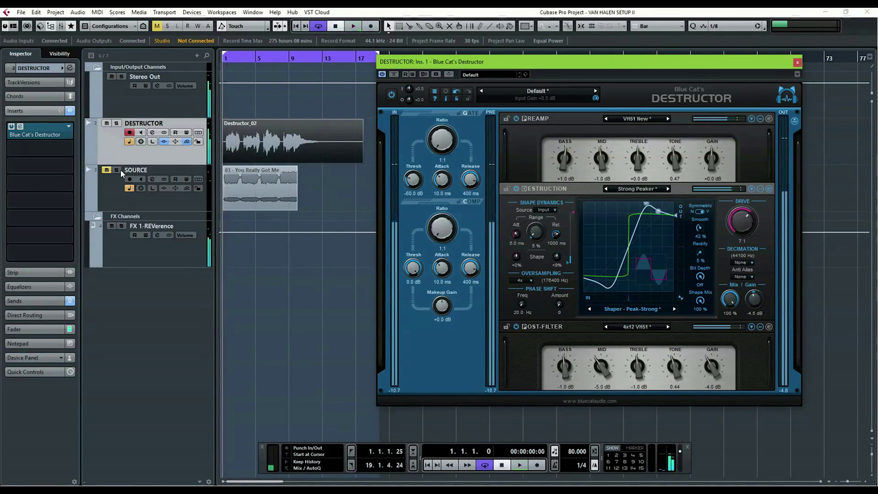
Solo the SOURCE track and play the reference clip to compare it with the adjusted guitar tone
{"action": "left_click", "coordinate": [117, 170]}
{"action": "key", "text": "space"}
{"action": "key", "text": "space"}
Expand the post-filter to its frequency curve view and play the guitar clip
{"action": "left_click", "coordinate": [769, 326]}
{"action": "left_click_drag", "start_coordinate": [634, 68], "coordinate": [604, 53]}
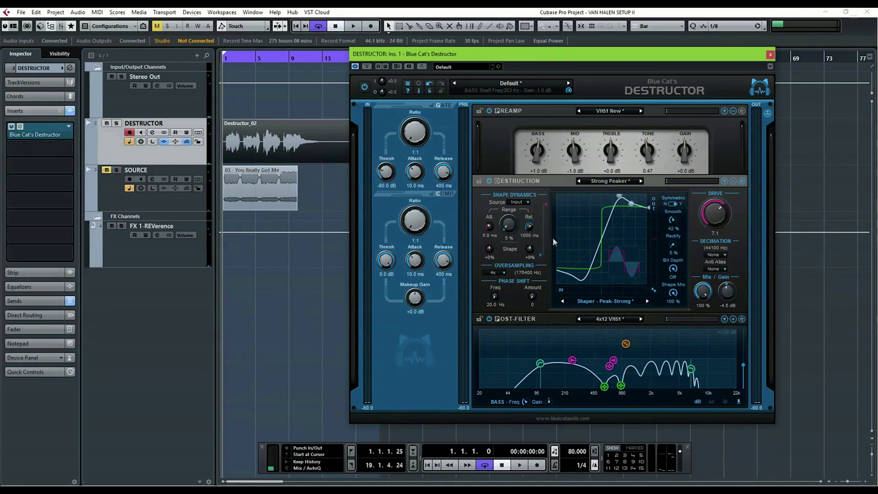
{"action": "key", "text": "space"}
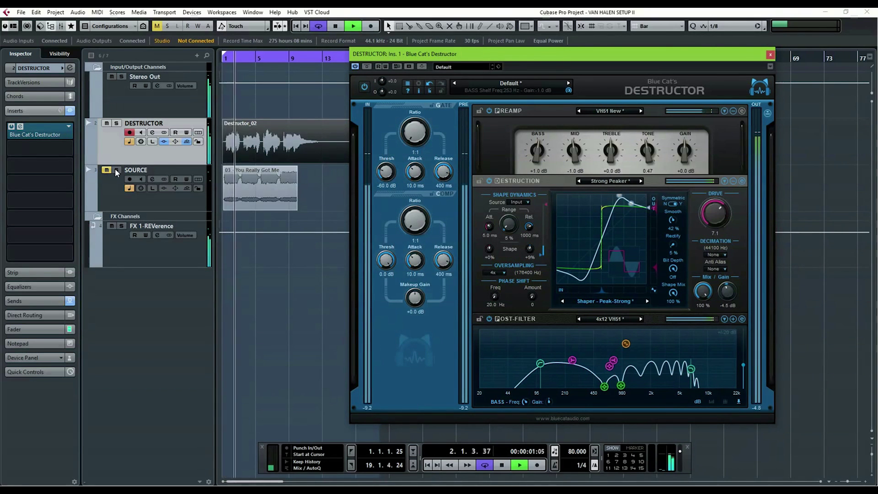
Insert Blue Cat's FreqAnalyst Multi 2 in the first insert slot of the Stereo Out channel
{"action": "left_click", "coordinate": [110, 108]}
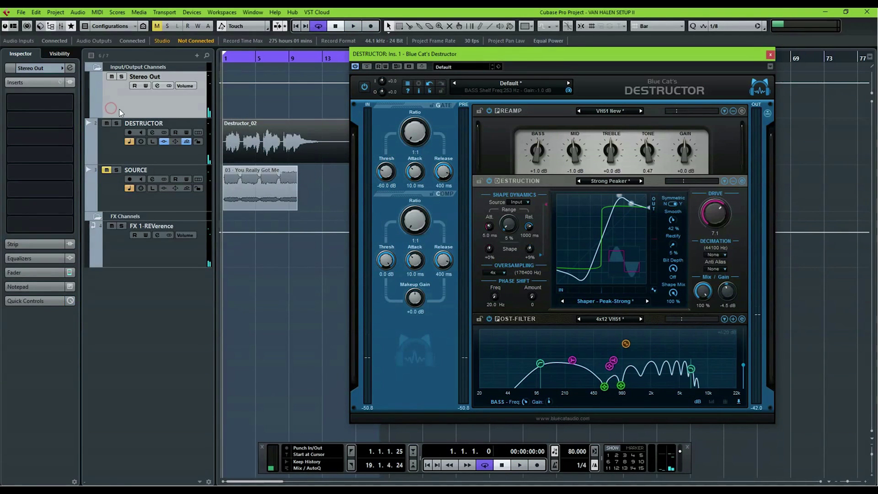
{"action": "left_click", "coordinate": [68, 105]}
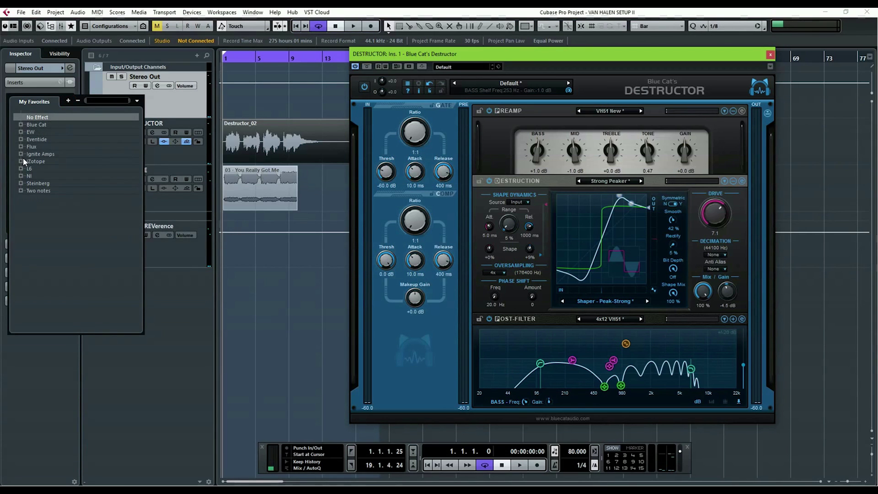
{"action": "left_click", "coordinate": [21, 125]}
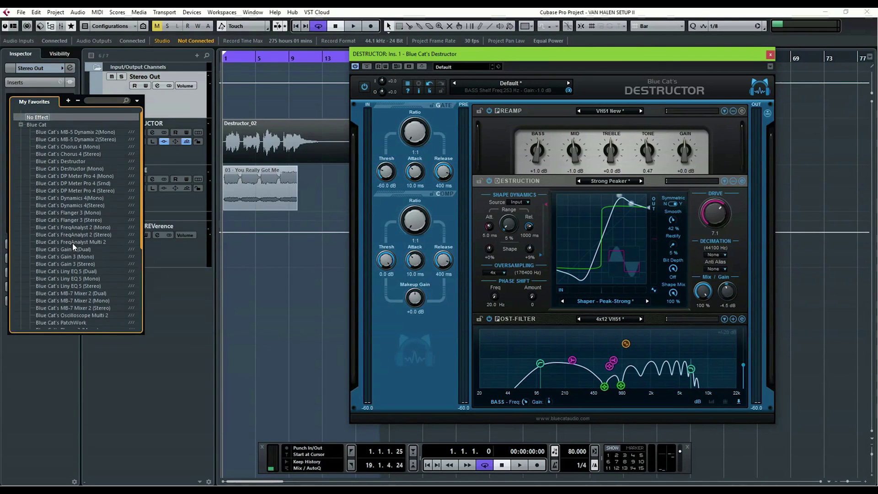
{"action": "key", "text": "Escape"}
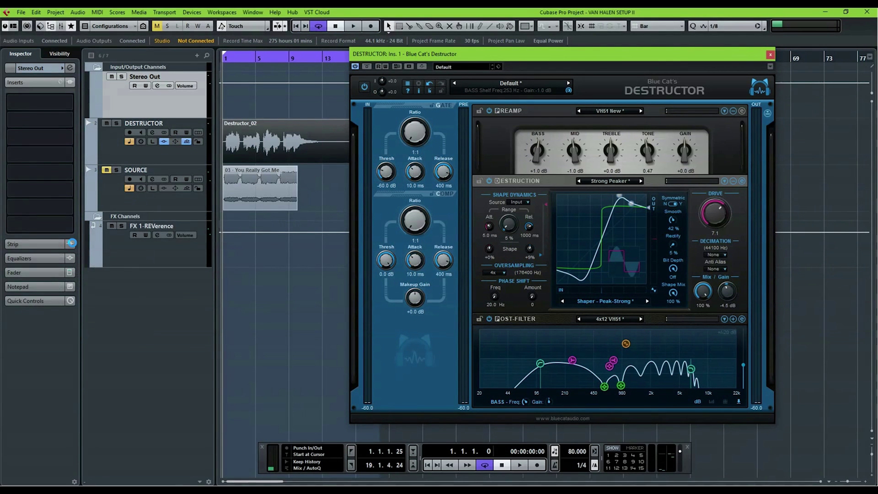
{"action": "left_click_drag", "start_coordinate": [141, 277], "coordinate": [188, 150]}
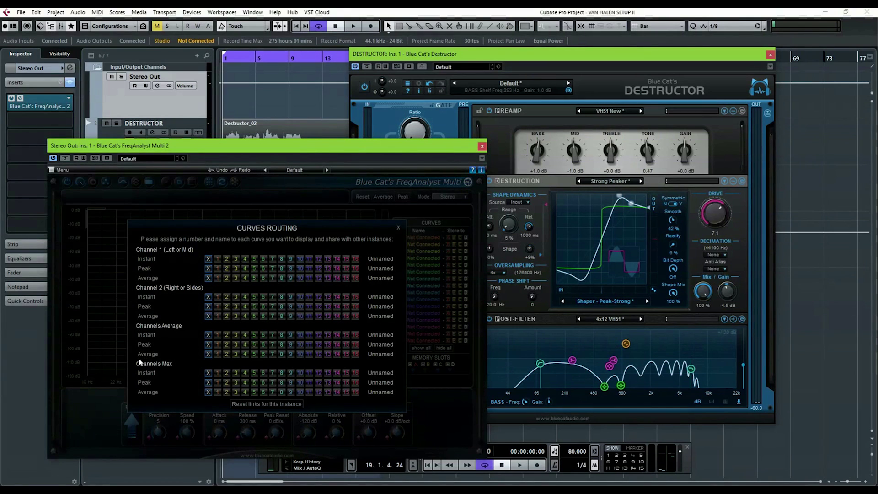
Route the analyser's Channels Average, Average curve to curve 1 and set the transform Precision to 8
{"action": "left_click", "coordinate": [218, 355]}
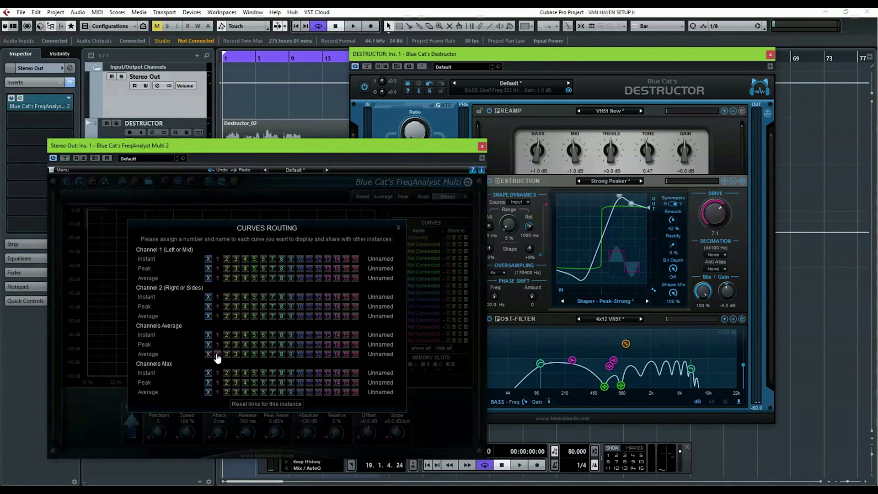
{"action": "left_click", "coordinate": [456, 405]}
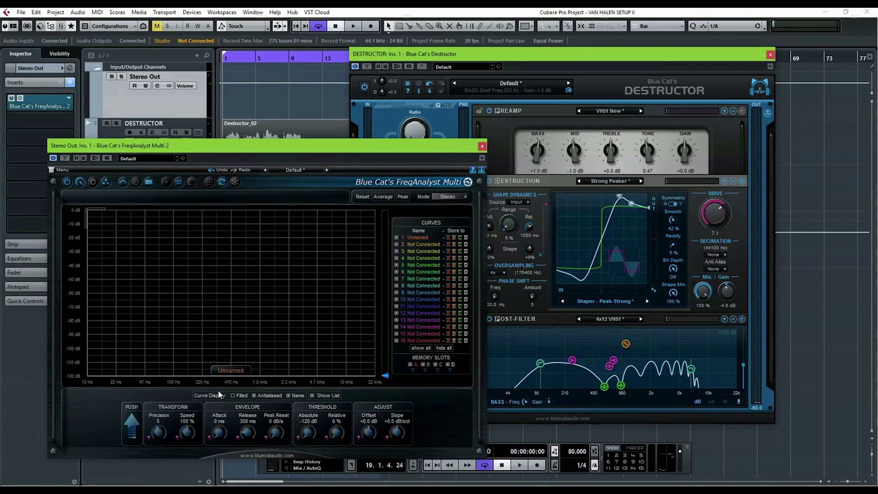
{"action": "left_click_drag", "start_coordinate": [160, 433], "coordinate": [163, 425]}
{"action": "left_click_drag", "start_coordinate": [152, 150], "coordinate": [349, 123]}
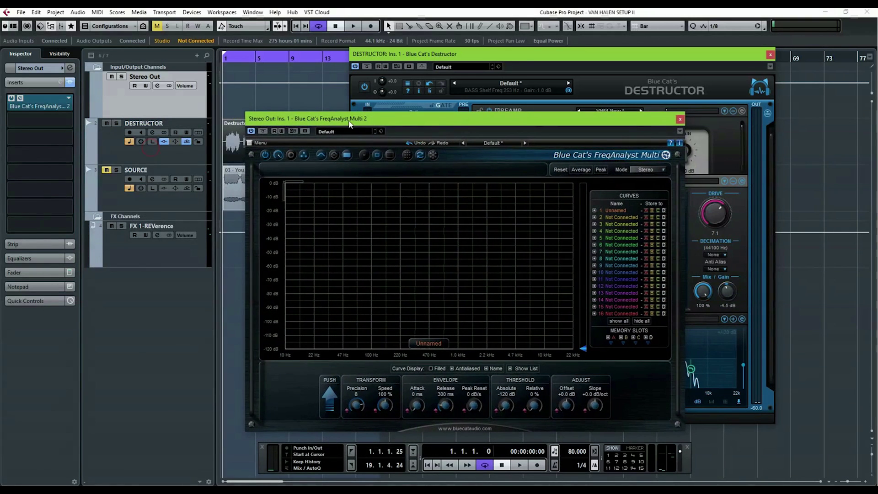
Solo the SOURCE track, play it and store its average spectrum curve in the analyser's memory slot A
{"action": "left_click", "coordinate": [116, 170]}
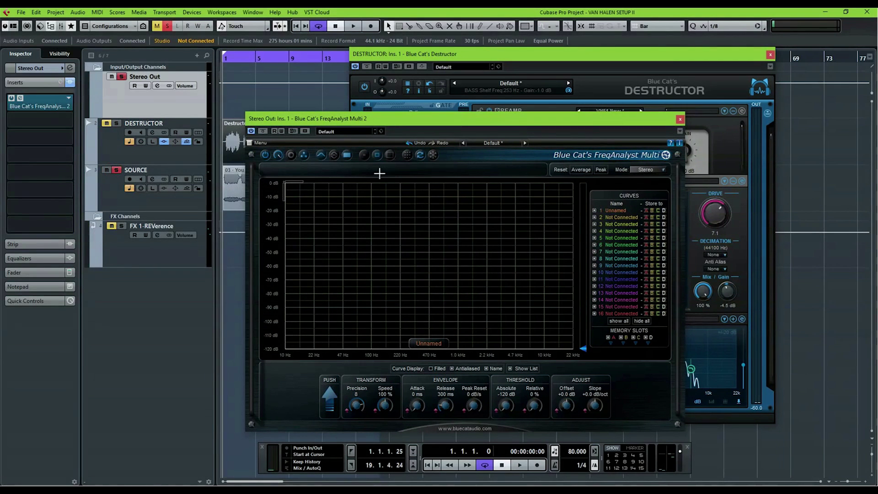
{"action": "left_click_drag", "start_coordinate": [380, 126], "coordinate": [401, 127]}
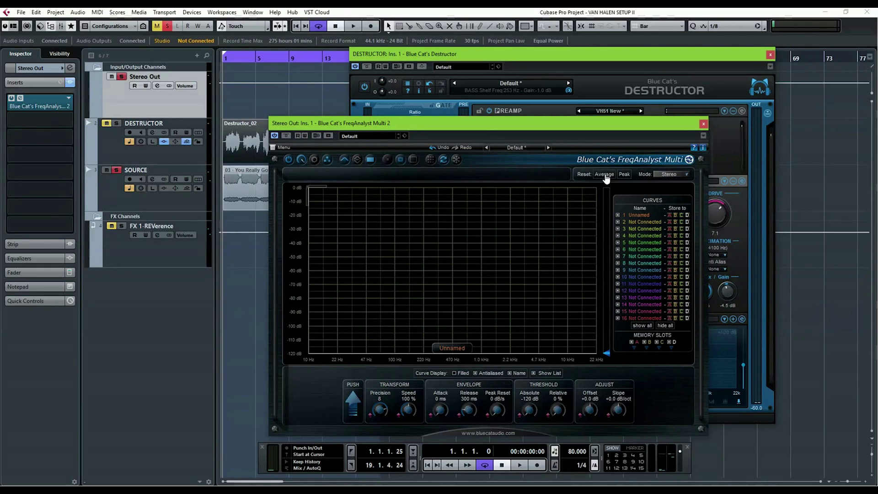
{"action": "key", "text": "space"}
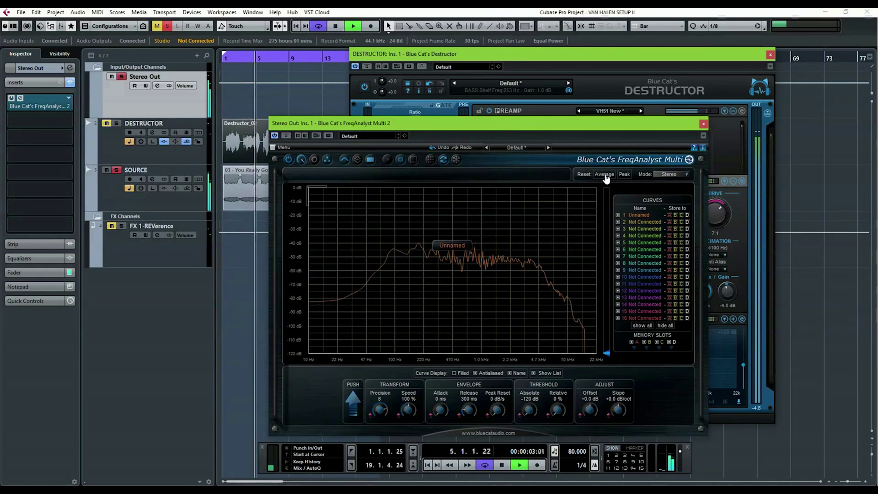
{"action": "left_click", "coordinate": [670, 215]}
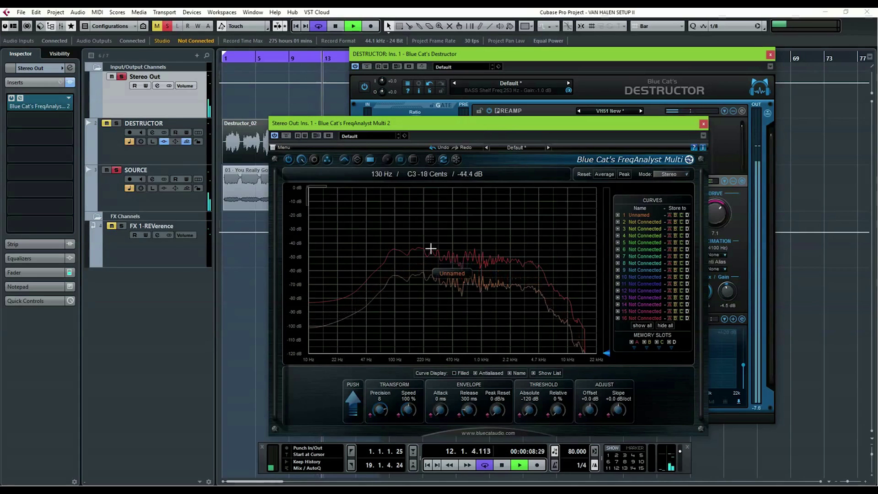
{"action": "key", "text": "space"}
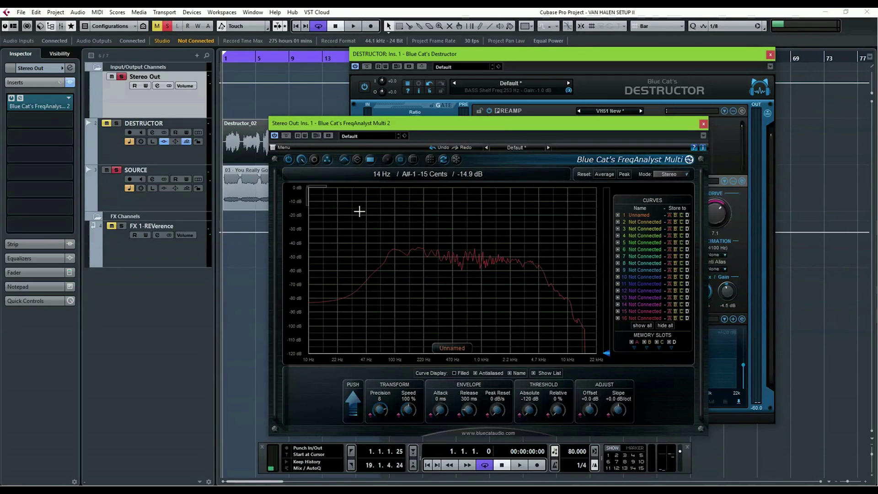
Unsolo and mute SOURCE, play the guitar clip and store its average spectrum alongside the reference curve for comparison
{"action": "left_click", "coordinate": [106, 169]}
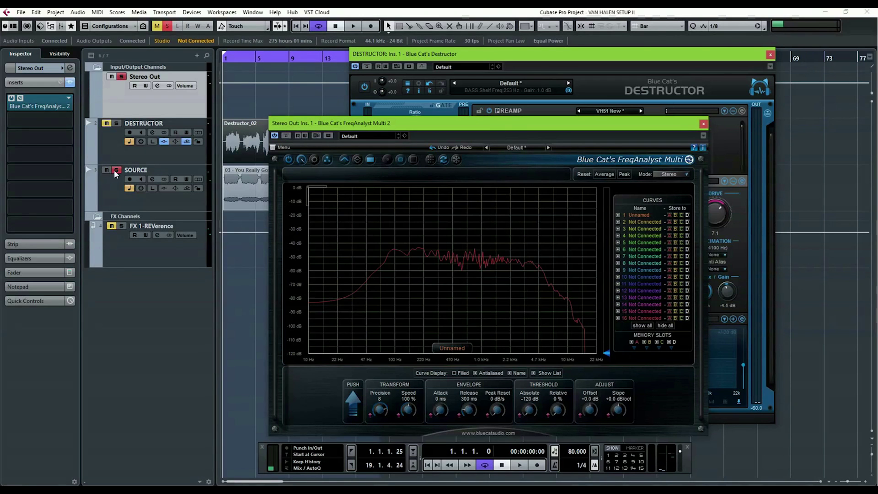
{"action": "left_click", "coordinate": [116, 169]}
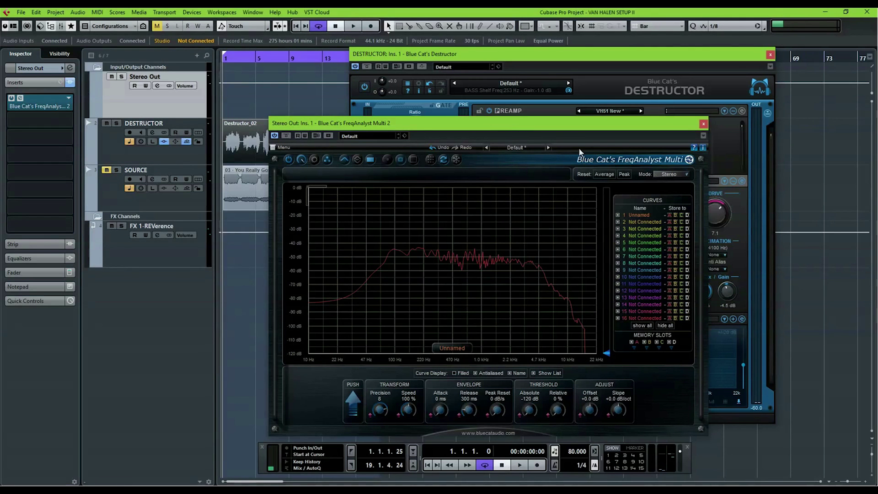
{"action": "key", "text": "space"}
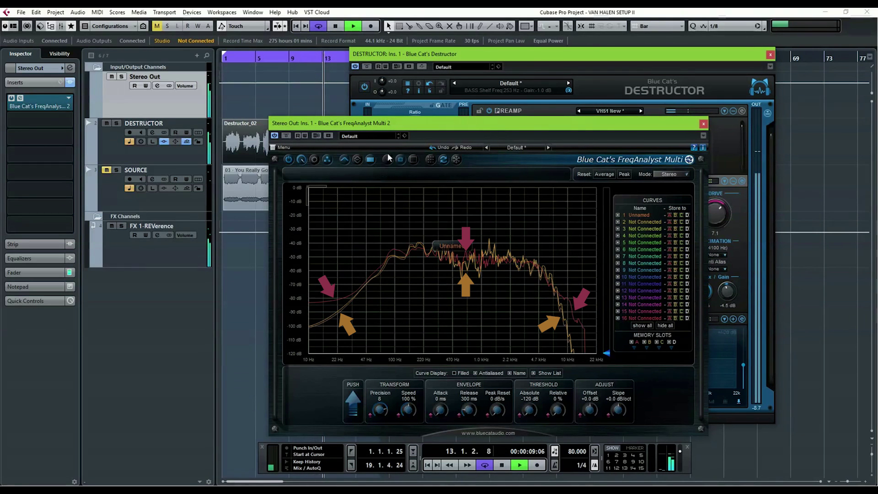
{"action": "key", "text": "space"}
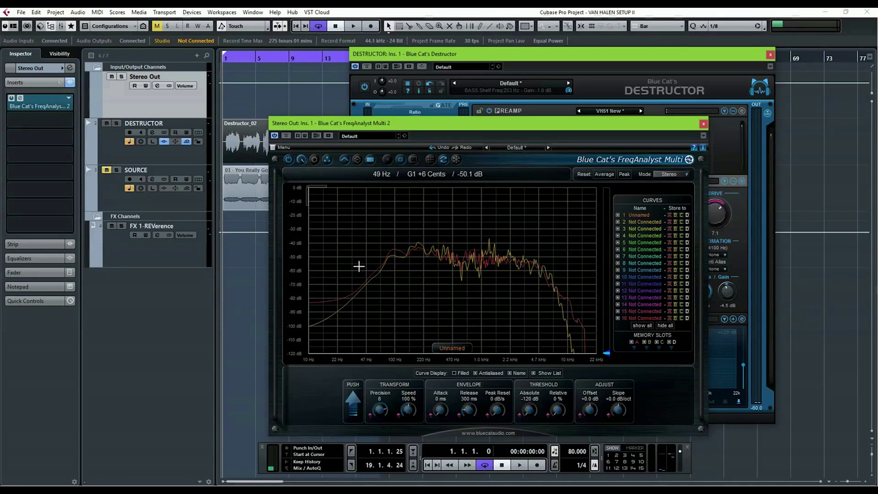
Arrange the FreqAnalyst and Destructor windows side by side so the spectrum and the post-filter curve are both visible
{"action": "left_click_drag", "start_coordinate": [464, 130], "coordinate": [207, 161]}
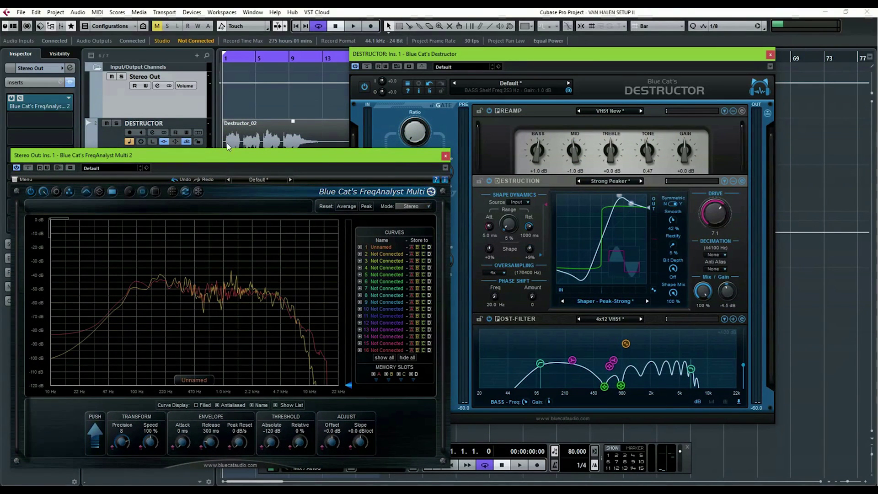
{"action": "left_click_drag", "start_coordinate": [248, 153], "coordinate": [245, 155]}
{"action": "left_click", "coordinate": [464, 60]}
{"action": "left_click_drag", "start_coordinate": [464, 60], "coordinate": [552, 59]}
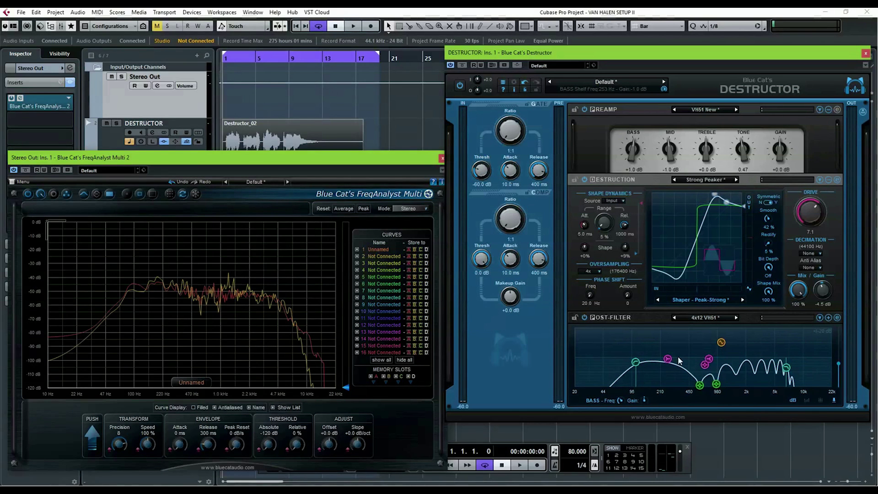
Lower the post-filter's low cut to just below 82 Hz, set its Tone cut to 6.03 kHz at 24 dB/oct, and play the guitar
{"action": "left_click_drag", "start_coordinate": [635, 368], "coordinate": [626, 367]}
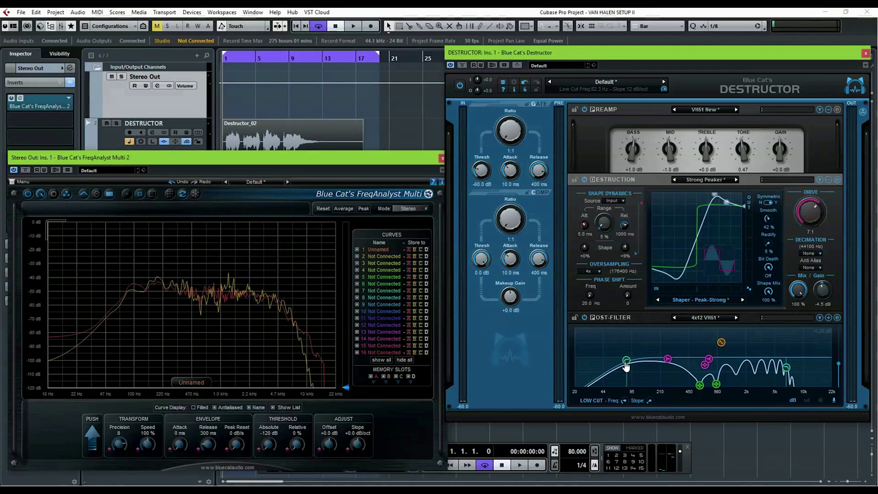
{"action": "left_click_drag", "start_coordinate": [627, 366], "coordinate": [623, 367]}
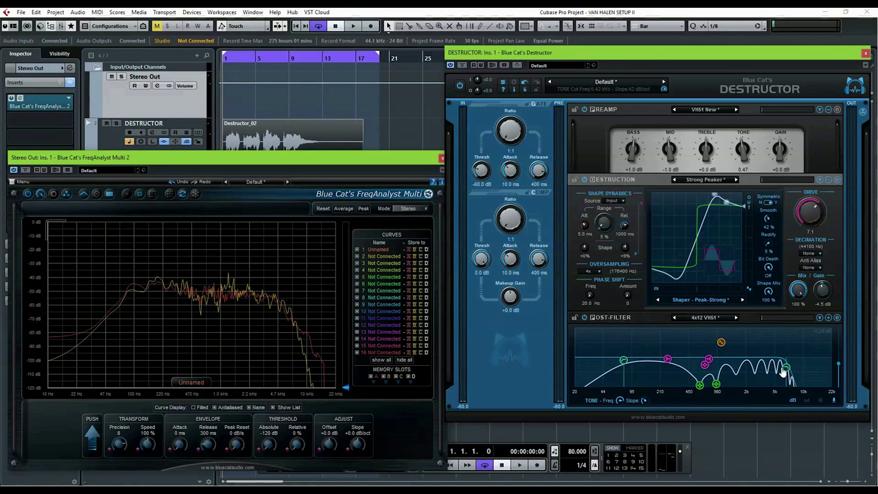
{"action": "left_click_drag", "start_coordinate": [787, 373], "coordinate": [784, 369]}
{"action": "key", "text": "space"}
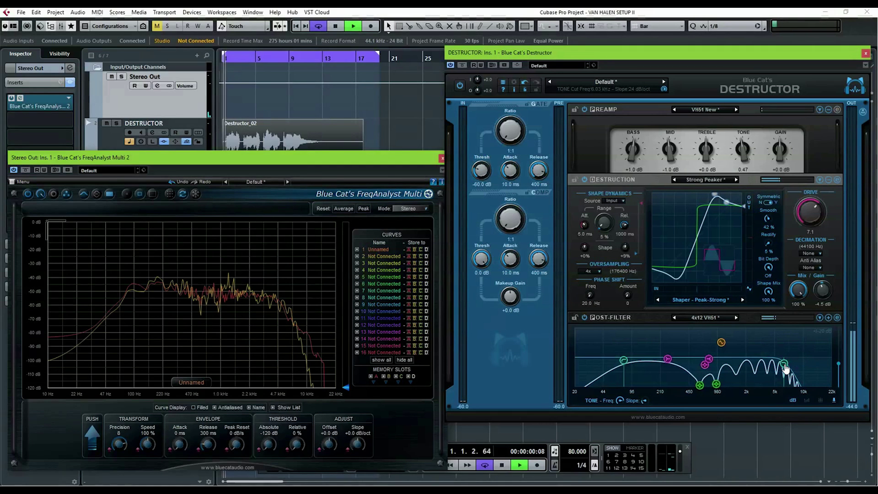
Play the guitar clip and store its updated average spectrum in the analyser's memory slot B
{"action": "key", "text": "space"}
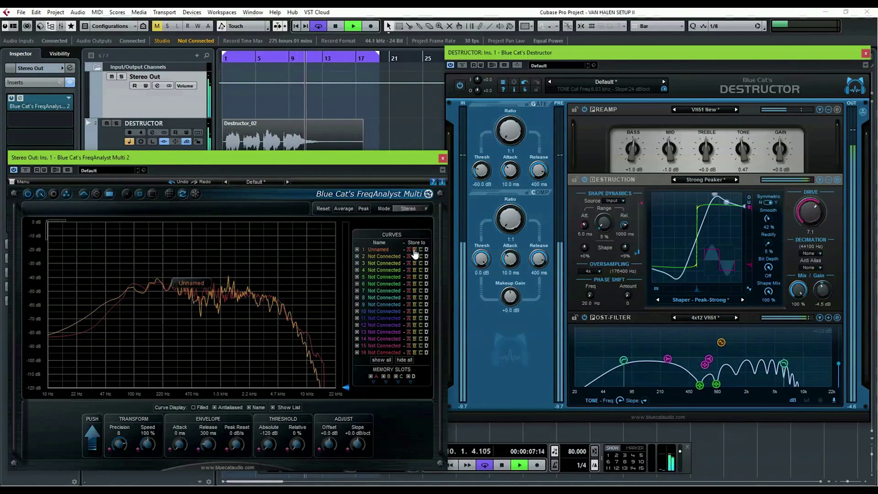
{"action": "key", "text": "space"}
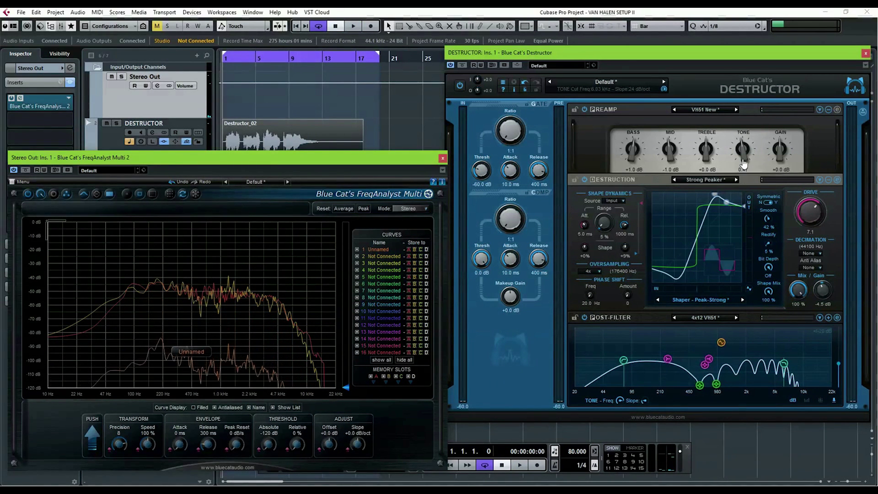
Move the post-filter's MID band to about 265 Hz, narrow its bandwidth and give it a shallow cut
{"action": "left_click", "coordinate": [784, 368]}
{"action": "left_click", "coordinate": [697, 387]}
{"action": "left_click", "coordinate": [707, 359]}
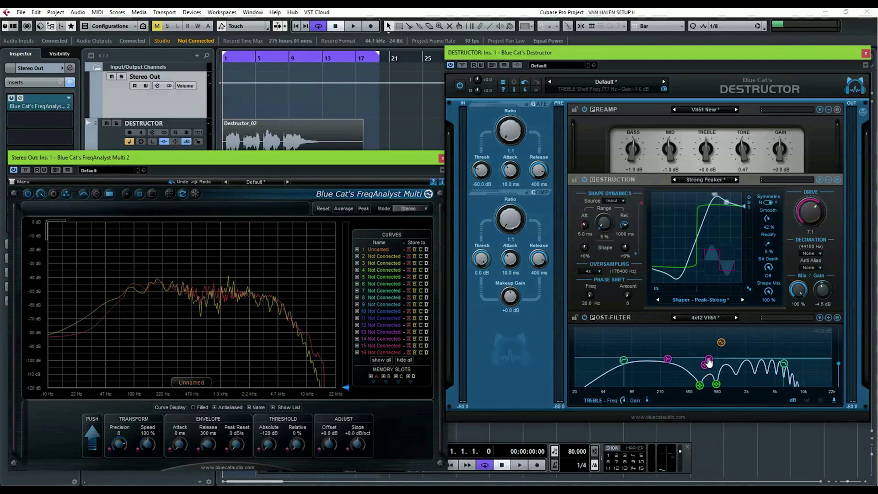
{"action": "left_click", "coordinate": [705, 365]}
{"action": "left_click_drag", "start_coordinate": [704, 369], "coordinate": [670, 372]}
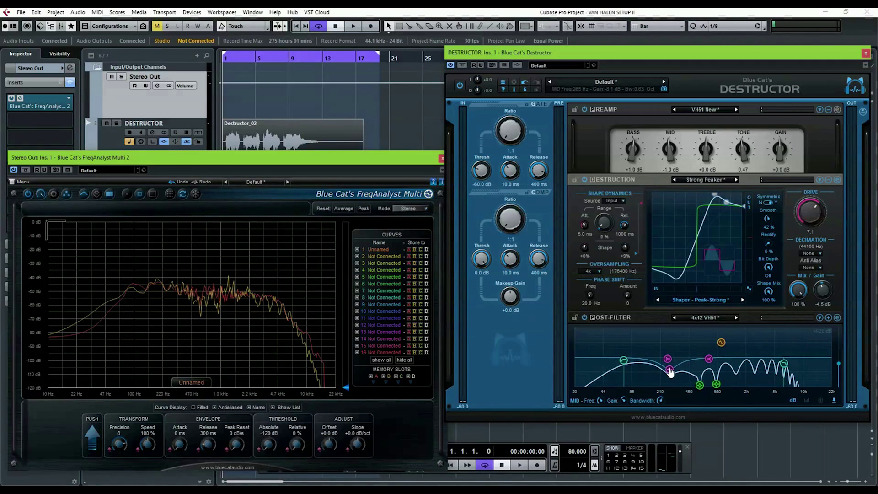
{"action": "scroll", "coordinate": [670, 372], "scroll_direction": "down", "scroll_amount": 3}
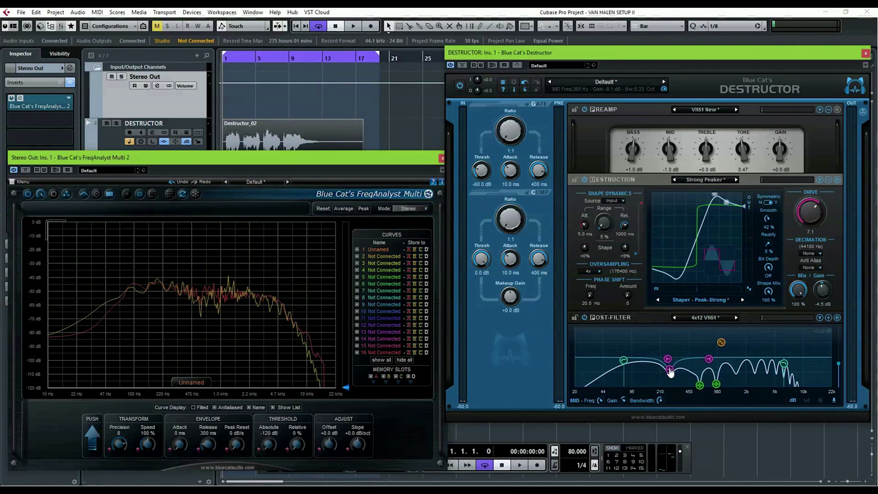
{"action": "left_click_drag", "start_coordinate": [670, 372], "coordinate": [670, 368]}
{"action": "scroll", "coordinate": [701, 388], "scroll_direction": "down", "scroll_amount": 3}
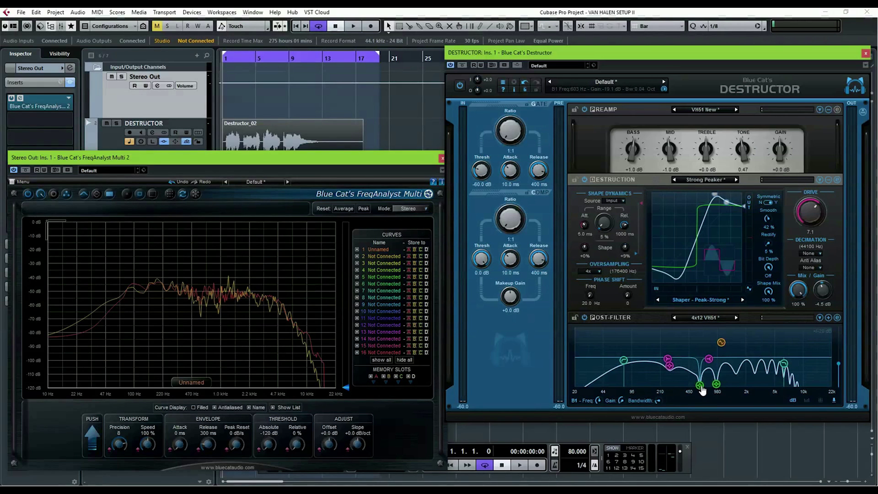
Set the post-filter's B1 notch to about 581 Hz, -6.7 dB and 0.23 oct bandwidth while auditioning the guitar
{"action": "left_click_drag", "start_coordinate": [702, 388], "coordinate": [700, 372]}
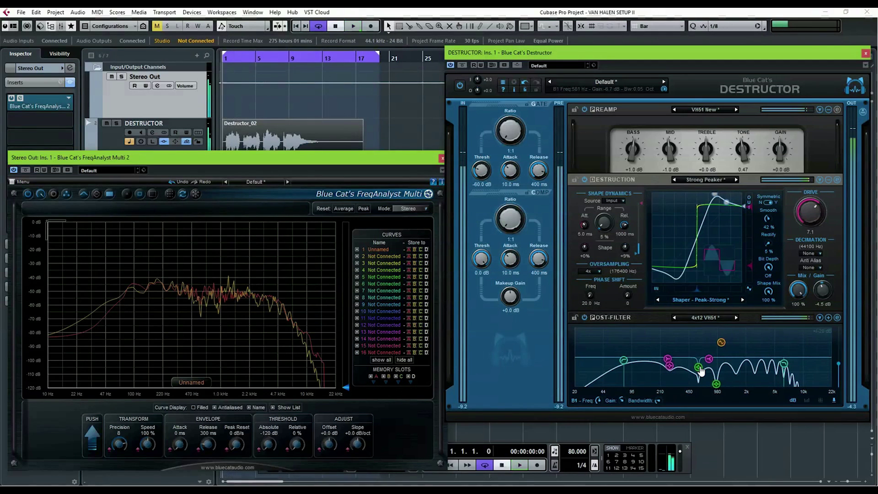
{"action": "key", "text": "space"}
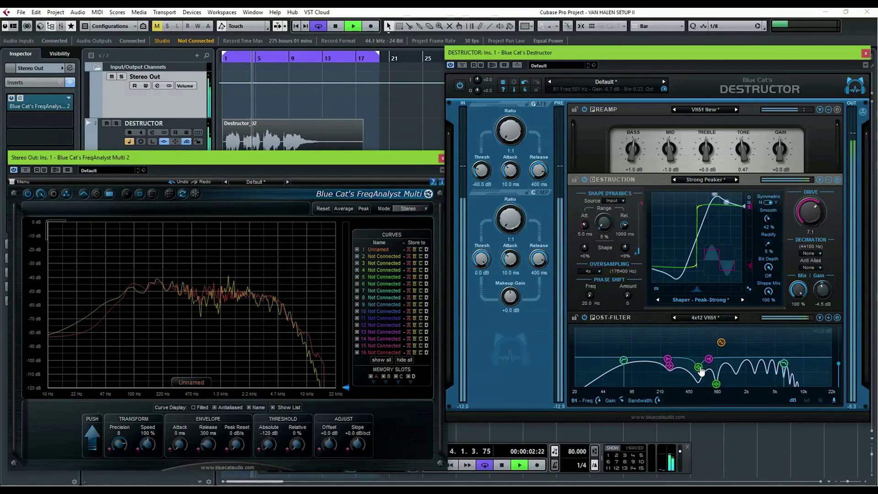
{"action": "key", "text": "space"}
Move the post-filter's B3 notch to about 1.11 kHz with a shallower cut and widen its bandwidth to 0.50 oct
{"action": "left_click_drag", "start_coordinate": [716, 384], "coordinate": [722, 375]}
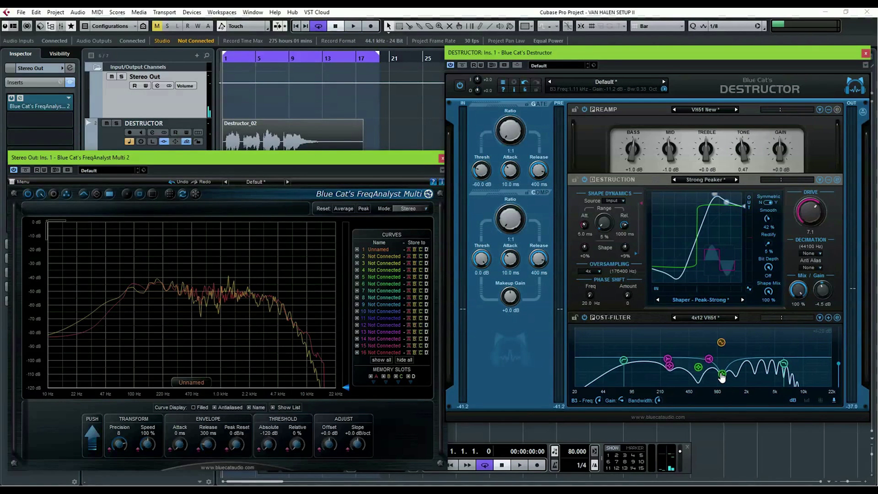
{"action": "scroll", "coordinate": [721, 376], "scroll_direction": "down", "scroll_amount": 2}
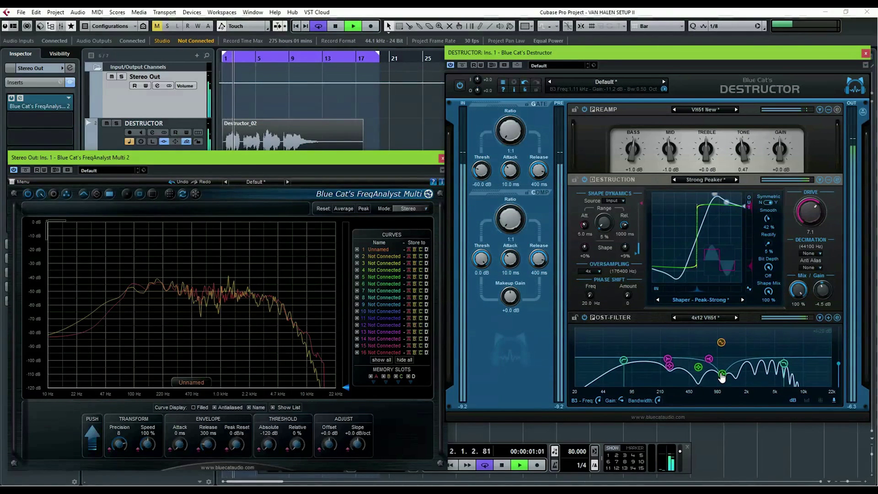
{"action": "left_click_drag", "start_coordinate": [722, 376], "coordinate": [723, 375]}
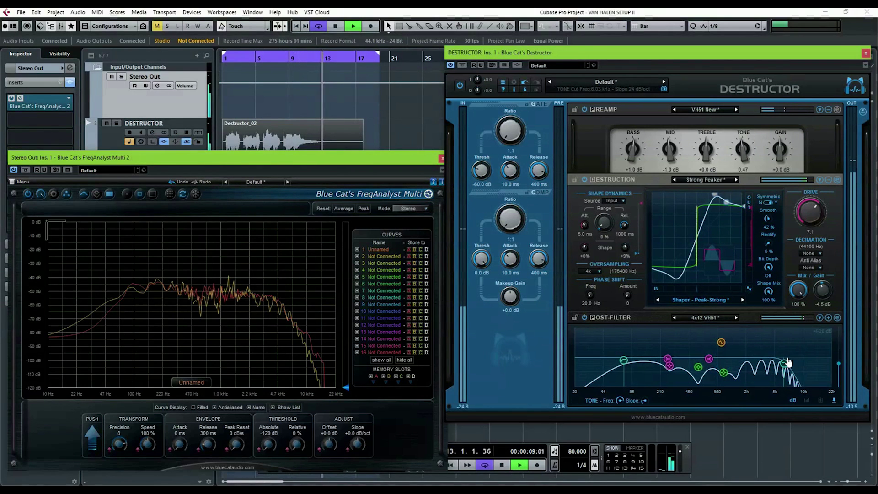
Replay the guitar from the start with the reshaped notches and store its average spectrum in memory slot B
{"action": "key", "text": "space"}
{"action": "key", "text": "space"}
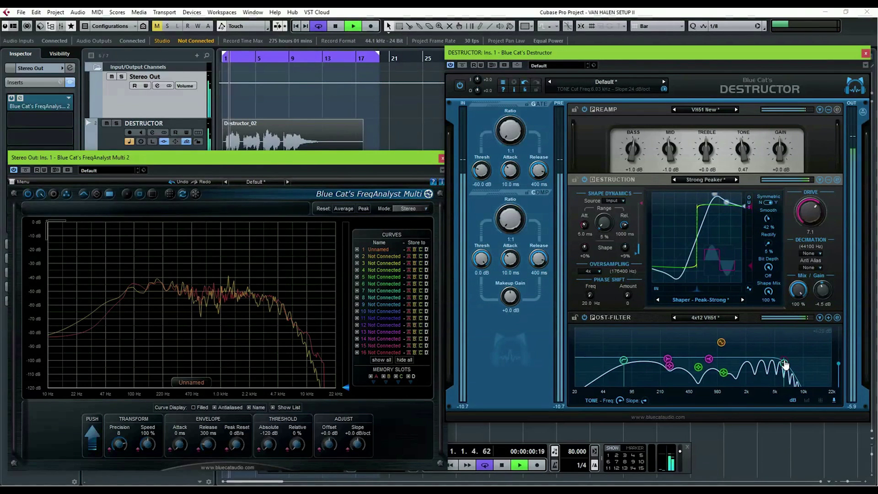
{"action": "key", "text": "space"}
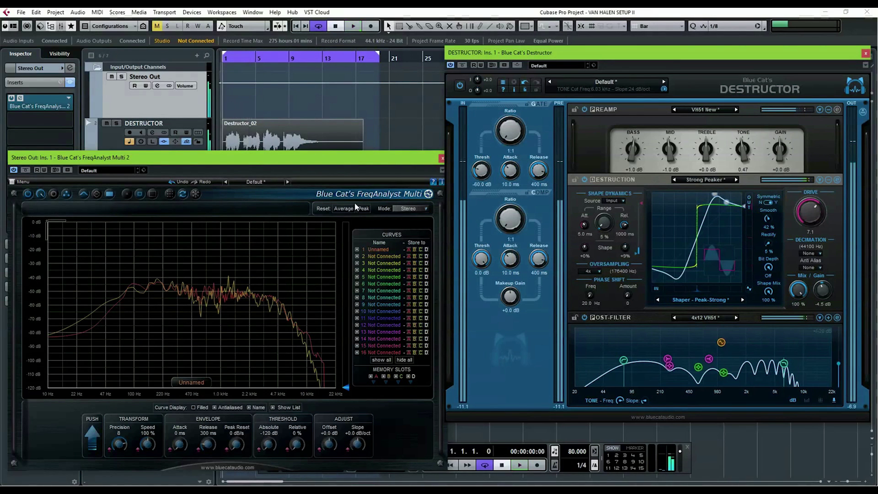
{"action": "key", "text": "space"}
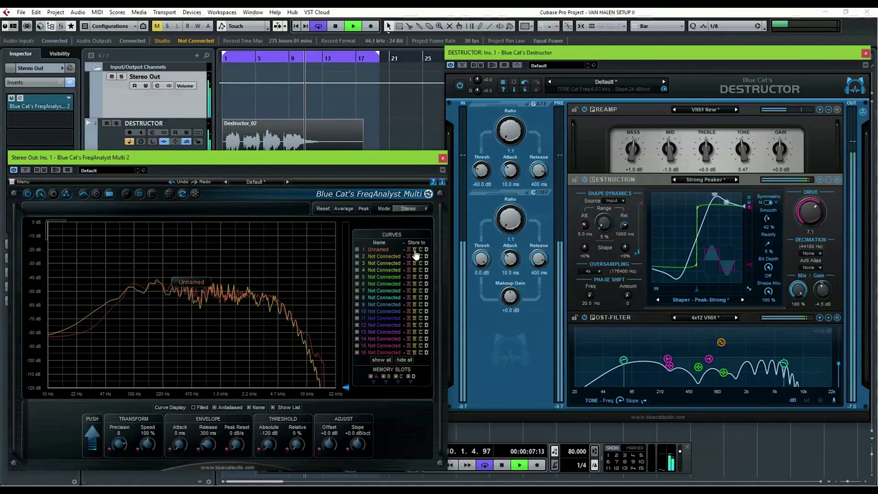
{"action": "key", "text": "space"}
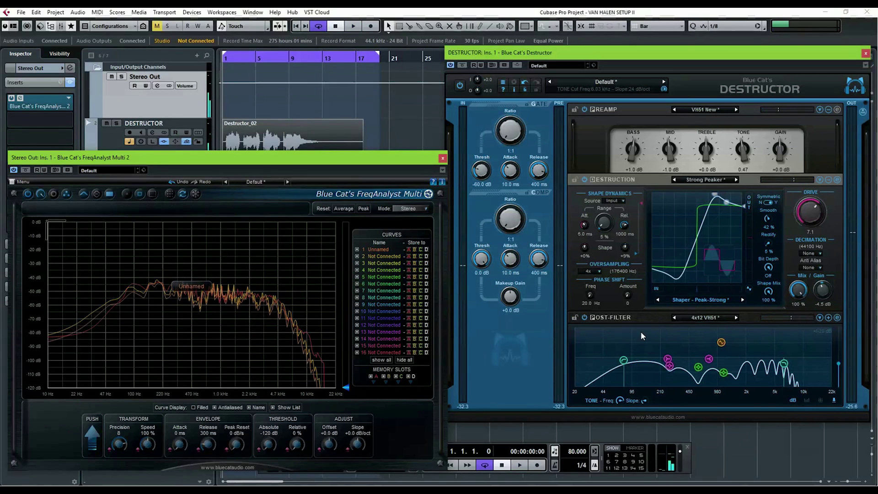
Raise the post-filter's low cut to about 82.3 Hz and its Tone cut to 6.28 kHz, then capture the guitar's spectrum in slot B
{"action": "left_click", "coordinate": [623, 360]}
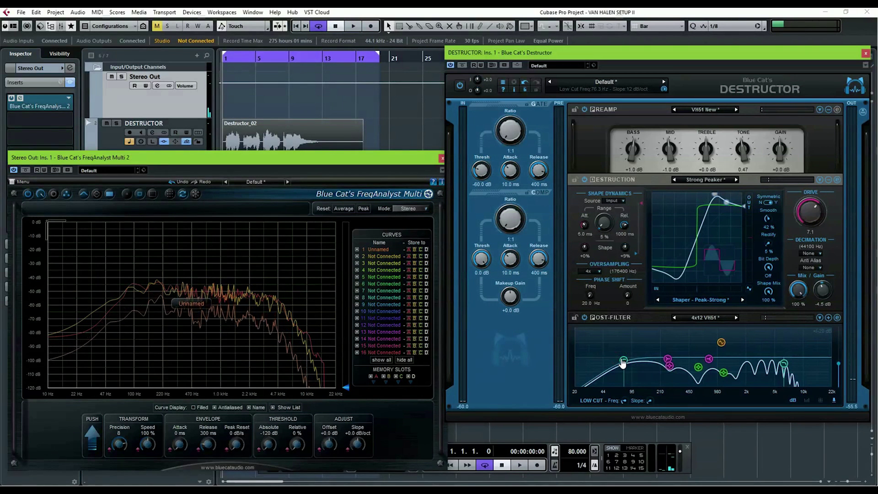
{"action": "left_click_drag", "start_coordinate": [623, 361], "coordinate": [624, 362]}
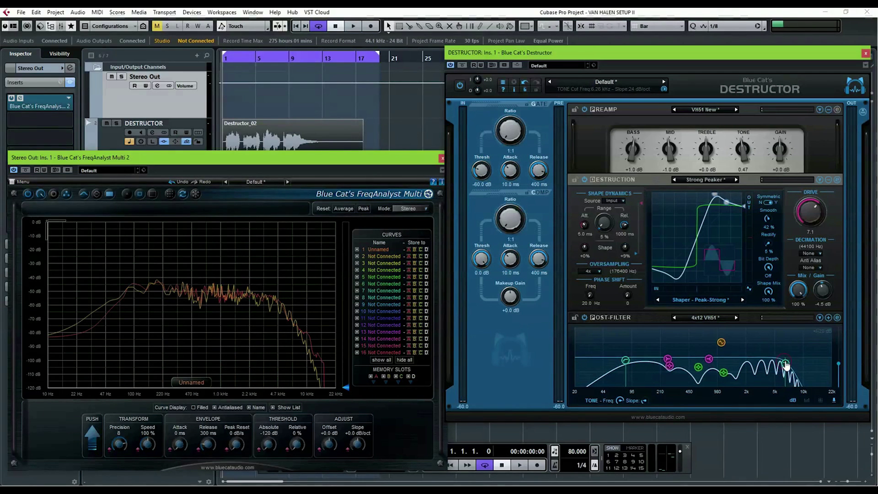
{"action": "key", "text": "space"}
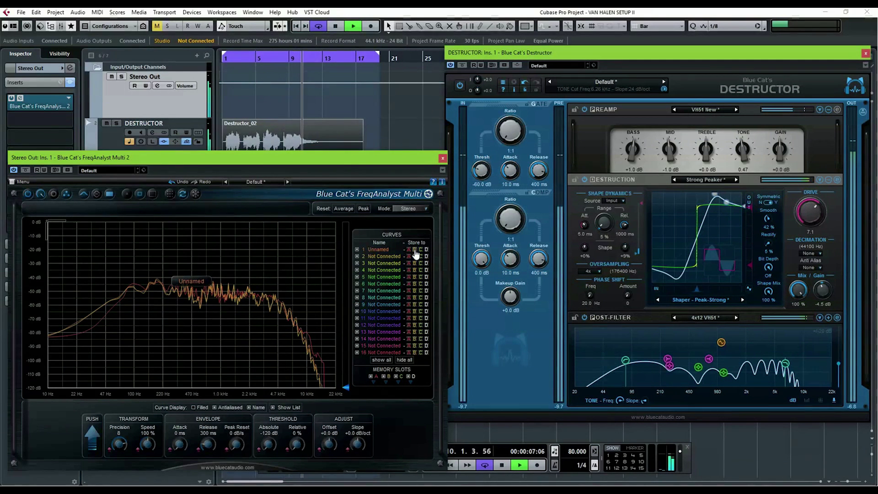
{"action": "key", "text": "space"}
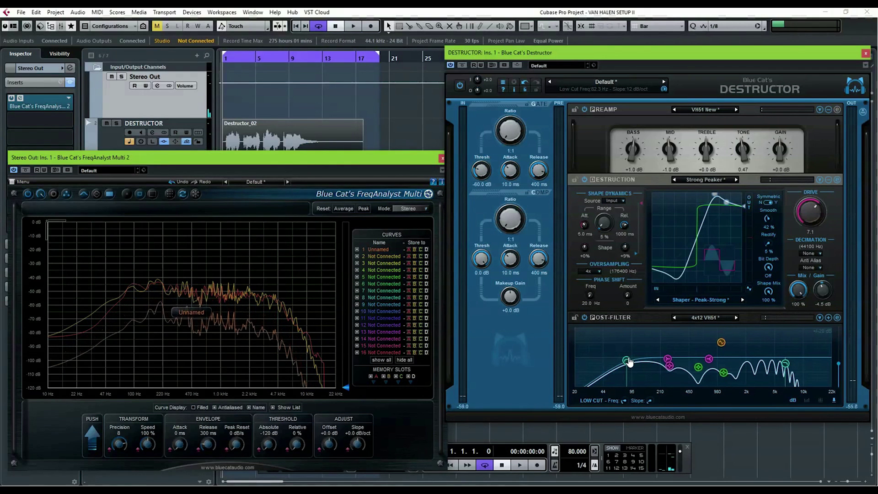
Steepen the low cut to 18 dB/oct at about 83.3 Hz and store the guitar's new average spectrum in slot B
{"action": "scroll", "coordinate": [630, 362], "scroll_direction": "up", "scroll_amount": 1}
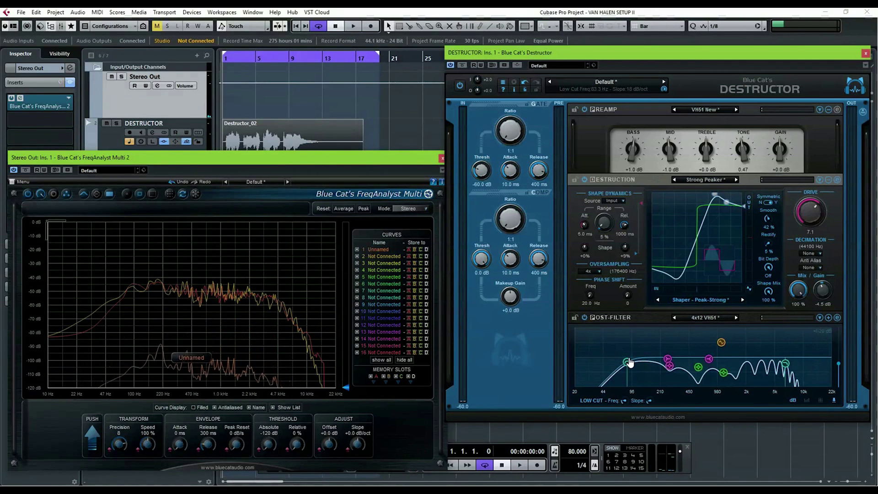
{"action": "key", "text": "space"}
{"action": "left_click", "coordinate": [342, 208]}
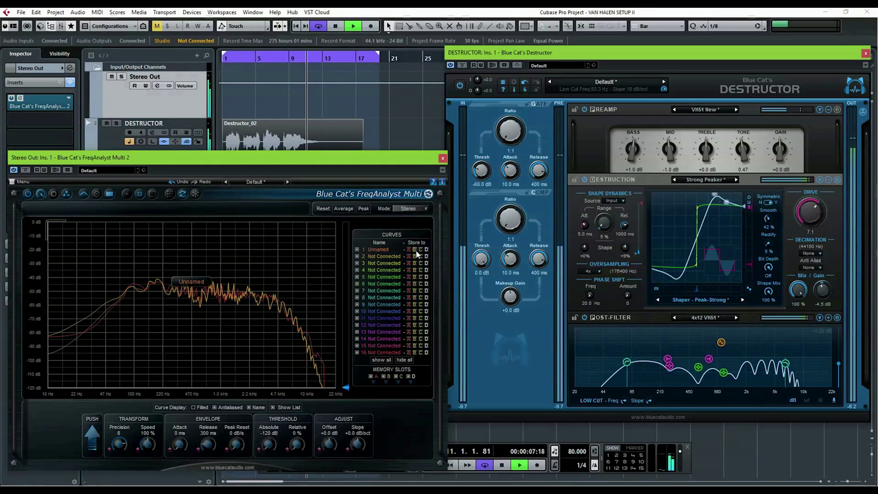
{"action": "key", "text": "space"}
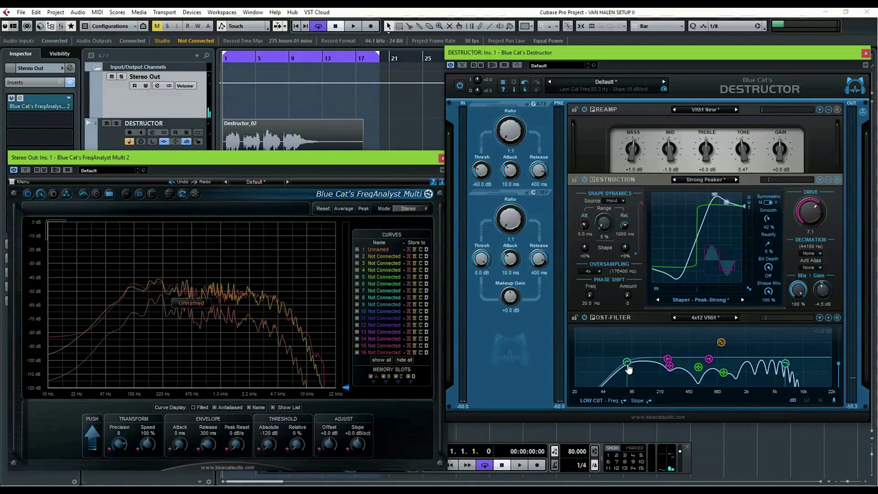
Try a 12 dB/oct low cut, return it to 18 dB/oct at about 79.2 Hz, and replay the guitar to average its spectrum
{"action": "scroll", "coordinate": [629, 366], "scroll_direction": "down", "scroll_amount": 1}
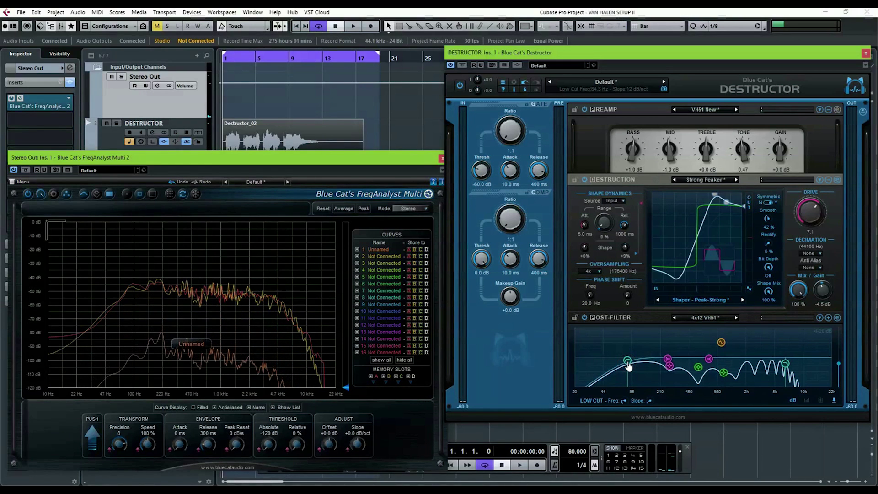
{"action": "scroll", "coordinate": [628, 365], "scroll_direction": "up", "scroll_amount": 1}
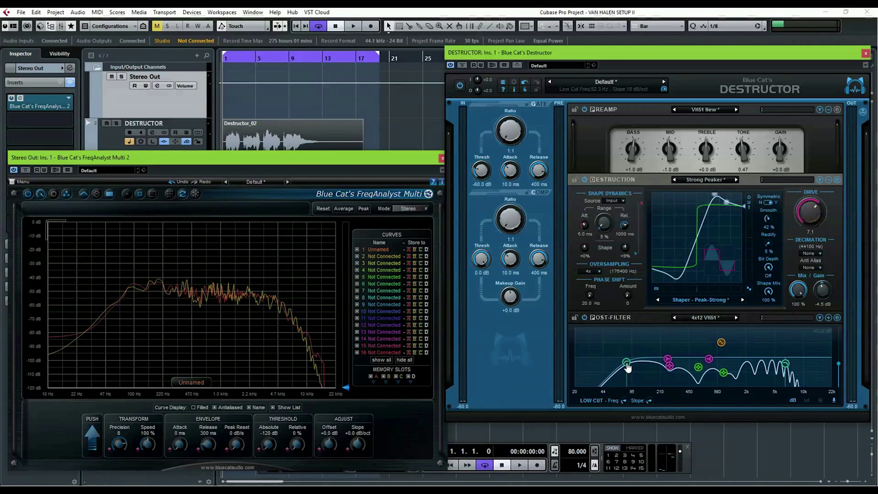
{"action": "key", "text": "space"}
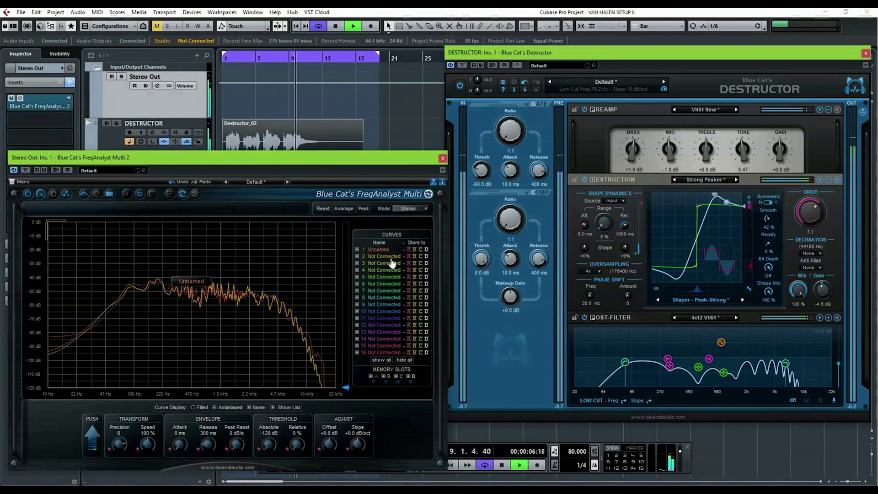
{"action": "key", "text": "space"}
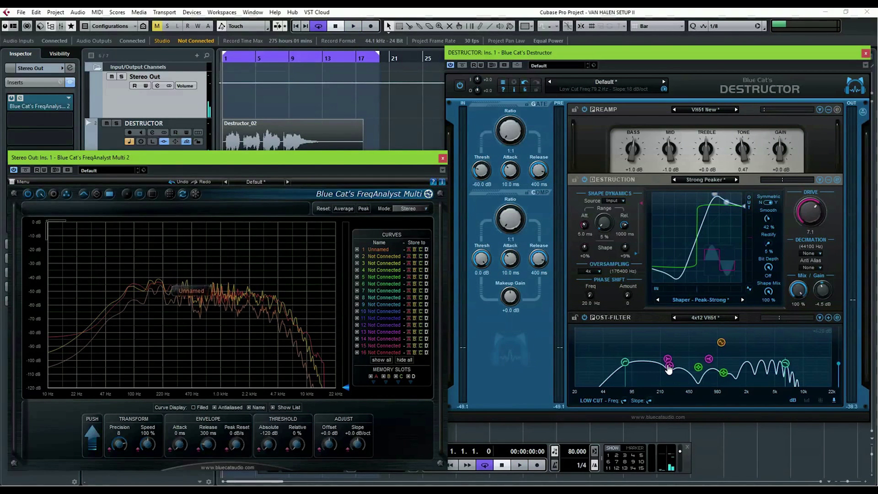
Move the analyser window clear of the tracks and compare the soloed SOURCE clip with the guitar by ear
{"action": "left_click_drag", "start_coordinate": [192, 160], "coordinate": [183, 222]}
{"action": "key", "text": "space"}
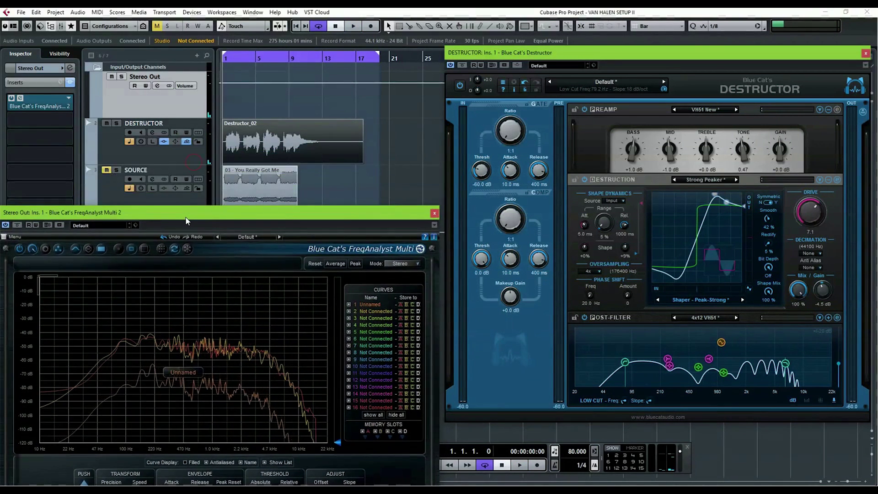
{"action": "left_click", "coordinate": [117, 169]}
{"action": "left_click", "coordinate": [118, 169]}
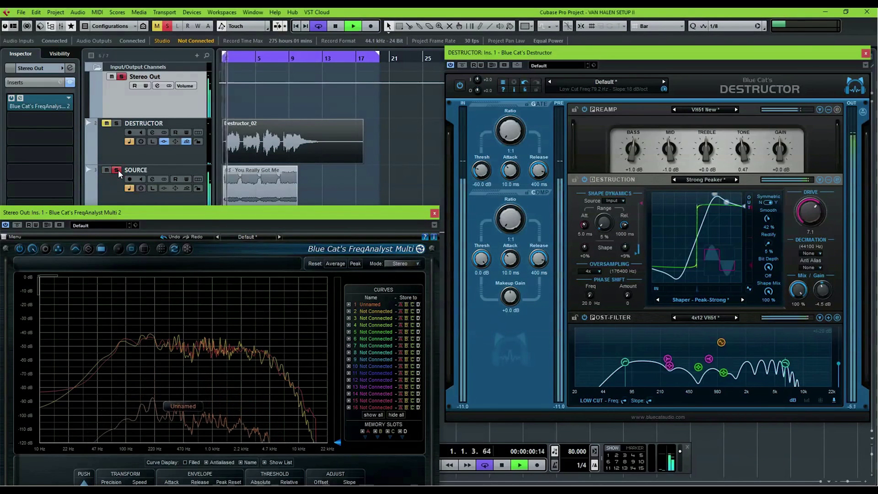
{"action": "left_click", "coordinate": [118, 170]}
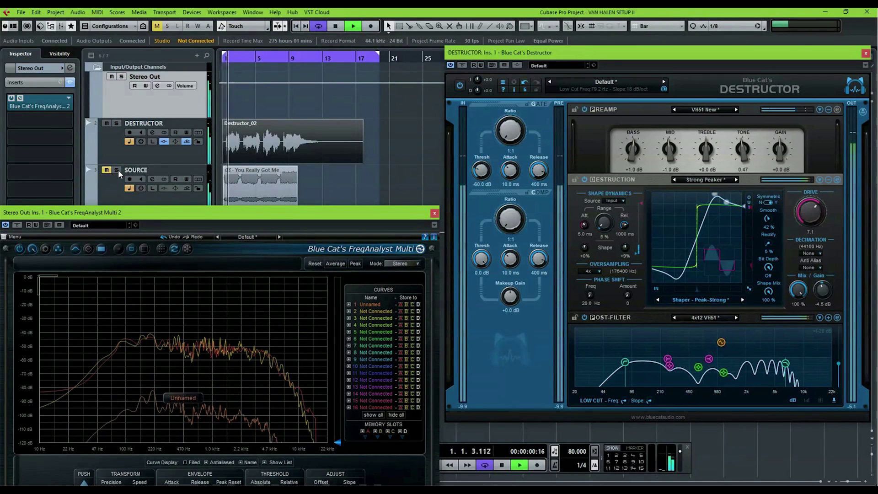
{"action": "left_click", "coordinate": [118, 170]}
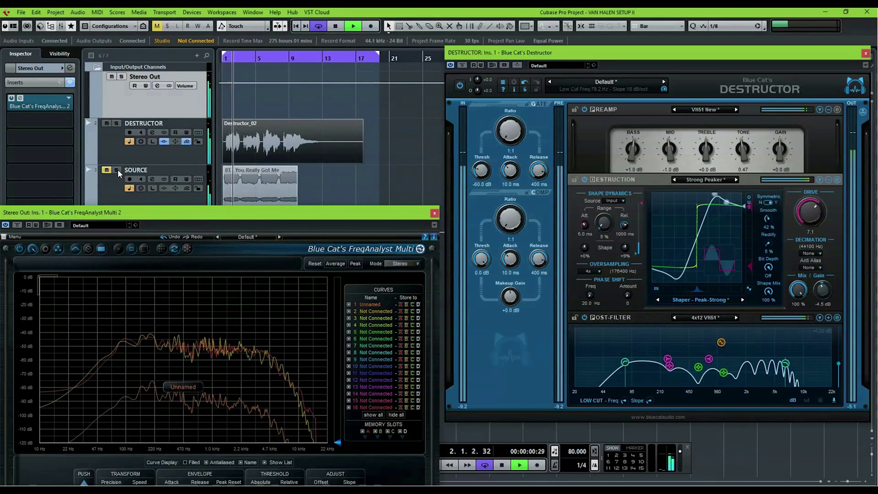
{"action": "key", "text": "space"}
Move the analyser window back up, set the post-filter's Comb to 1.13 kHz with 44% mix, and store the guitar's average spectrum in slot B
{"action": "left_click_drag", "start_coordinate": [159, 219], "coordinate": [161, 144]}
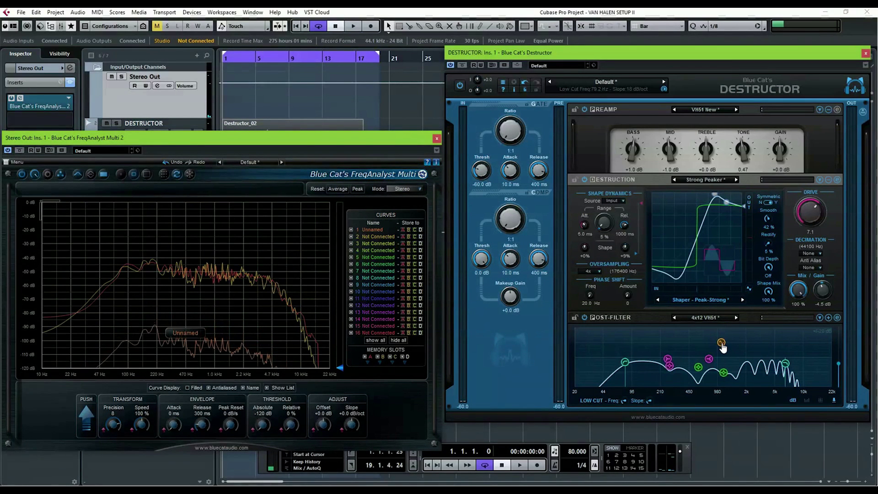
{"action": "mouse_move", "coordinate": [722, 348]}
{"action": "left_mouse_down"}
{"action": "mouse_move", "coordinate": [722, 357]}
{"action": "mouse_move", "coordinate": [724, 349]}
{"action": "left_mouse_up"}
{"action": "key", "text": "space"}
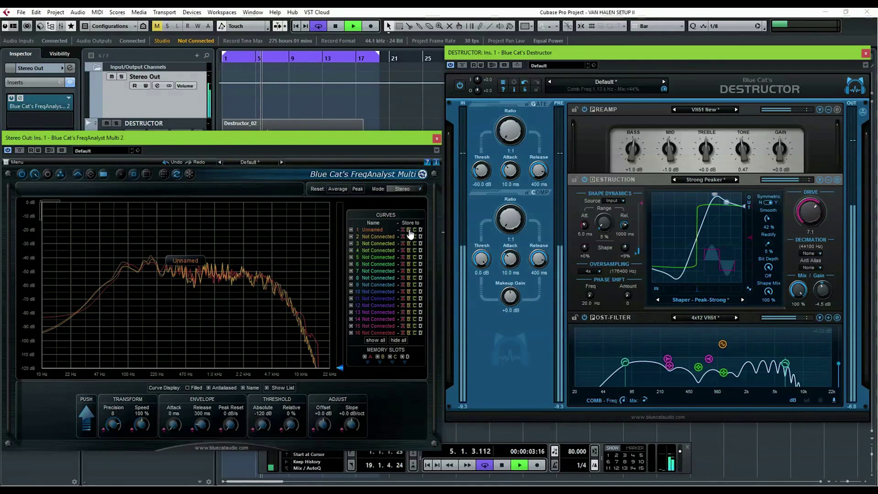
{"action": "key", "text": "space"}
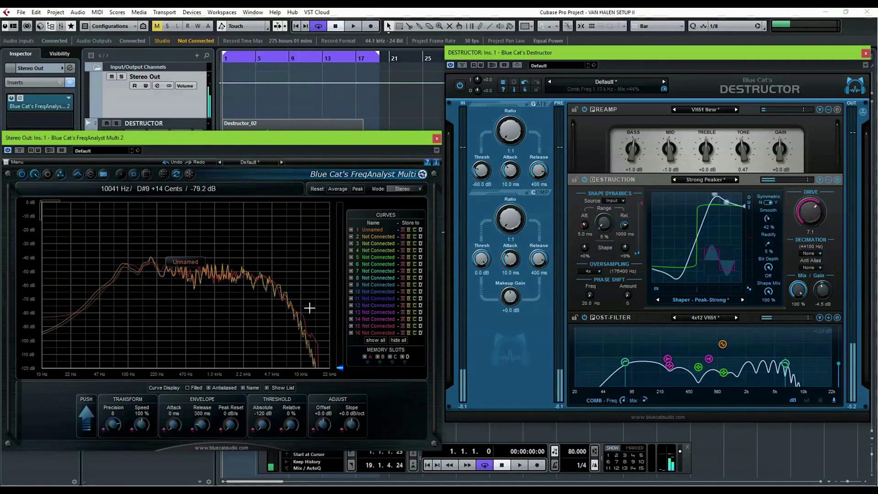
Move the FreqAnalyst window down to uncover the DESTRUCTOR track
{"action": "left_click_drag", "start_coordinate": [244, 136], "coordinate": [245, 140]}
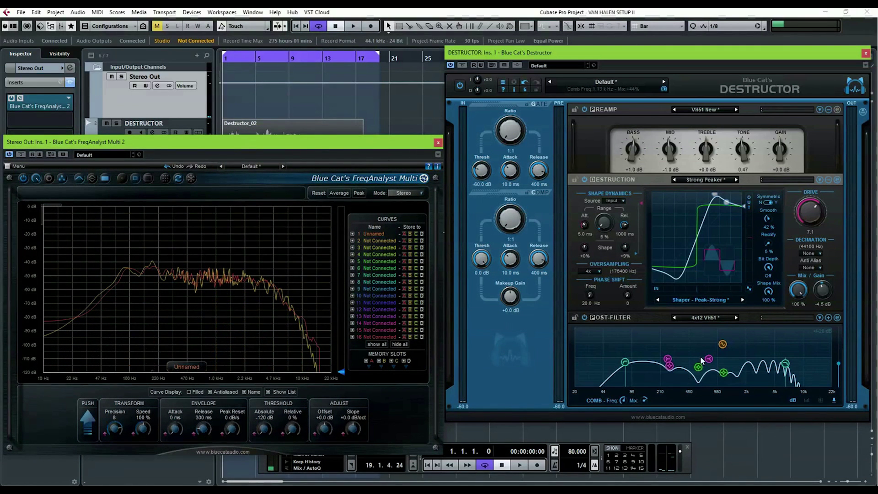
{"action": "left_click_drag", "start_coordinate": [181, 146], "coordinate": [186, 170]}
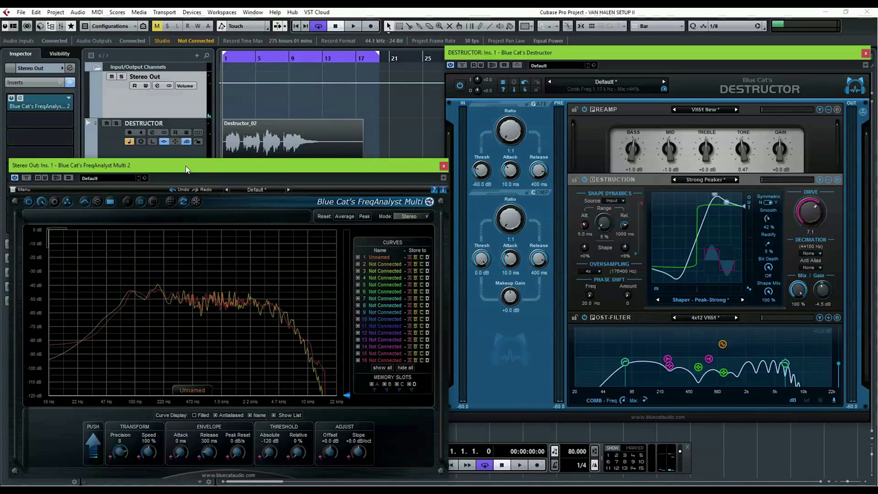